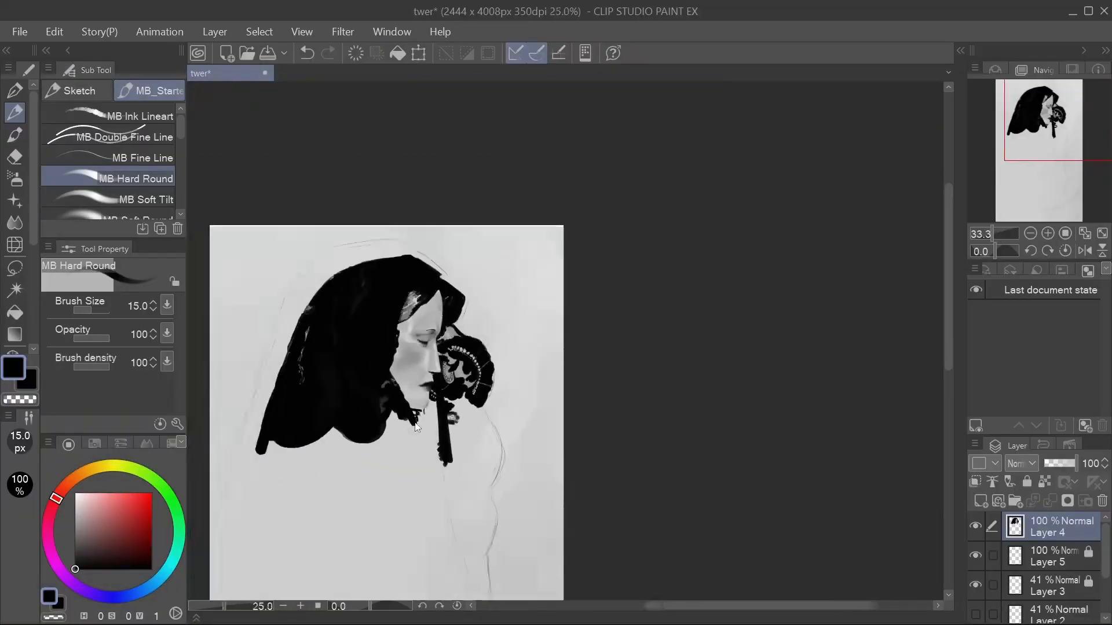
Paint the black chin outline and lace strands between the veil and the fan handle with MB Hard Round at size 15.
{"action": "scroll", "coordinate": [415, 427], "scroll_direction": "up", "scroll_amount": 3}
{"action": "scroll", "coordinate": [463, 359], "scroll_direction": "down", "scroll_amount": 1}
{"action": "scroll", "coordinate": [477, 342], "scroll_direction": "up", "scroll_amount": 3}
{"action": "scroll", "coordinate": [492, 348], "scroll_direction": "down", "scroll_amount": 3}
{"action": "scroll", "coordinate": [493, 347], "scroll_direction": "up", "scroll_amount": 2}
{"action": "scroll", "coordinate": [492, 348], "scroll_direction": "down", "scroll_amount": 2}
{"action": "scroll", "coordinate": [492, 348], "scroll_direction": "up", "scroll_amount": 1}
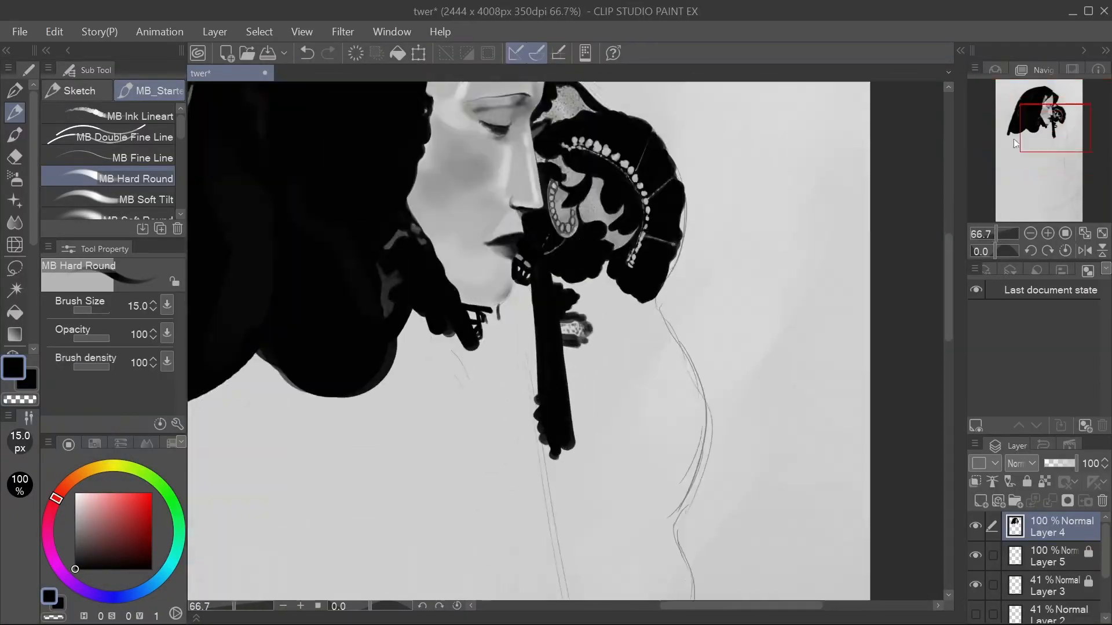
{"action": "left_click_drag", "start_coordinate": [1015, 143], "coordinate": [1025, 139]}
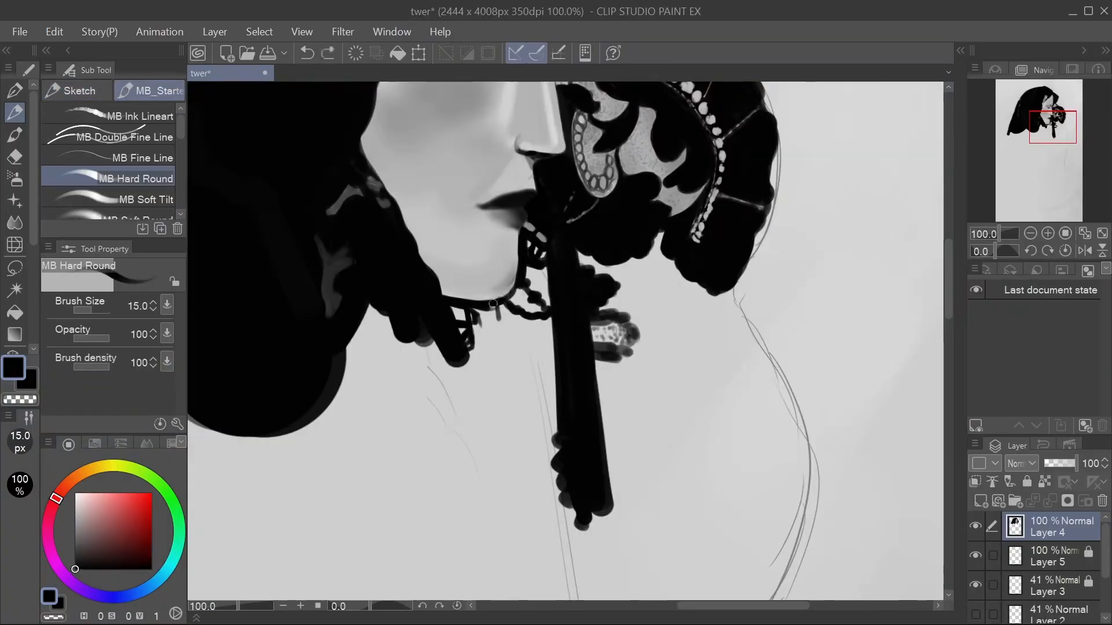
{"action": "scroll", "coordinate": [459, 327], "scroll_direction": "down", "scroll_amount": 2}
{"action": "scroll", "coordinate": [459, 327], "scroll_direction": "up", "scroll_amount": 2}
{"action": "scroll", "coordinate": [459, 328], "scroll_direction": "up", "scroll_amount": 2}
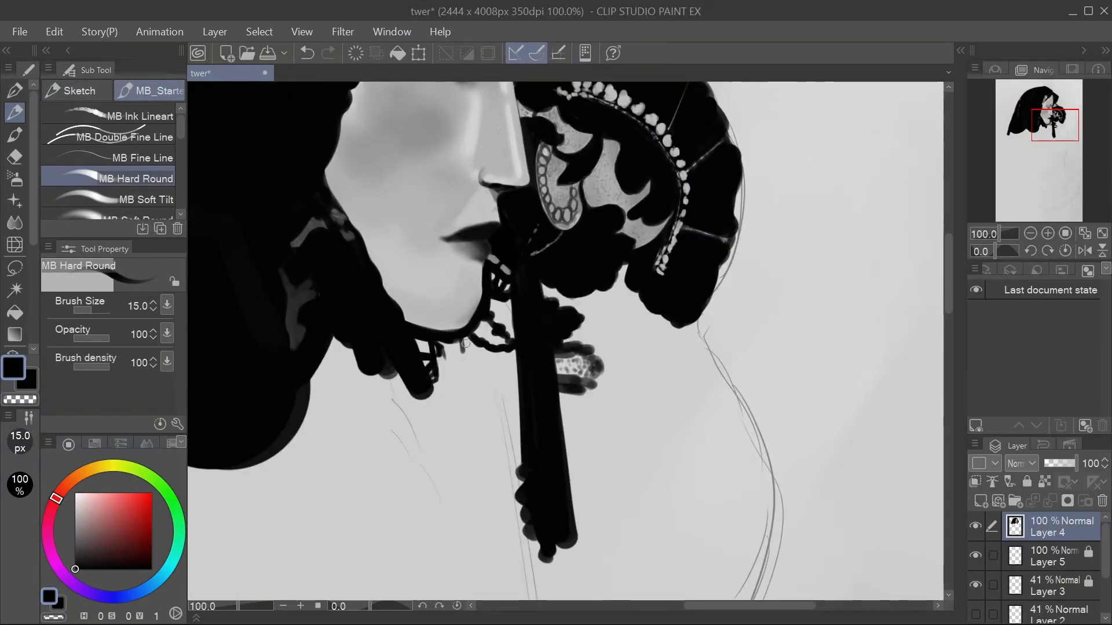
{"action": "scroll", "coordinate": [435, 336], "scroll_direction": "up", "scroll_amount": 1}
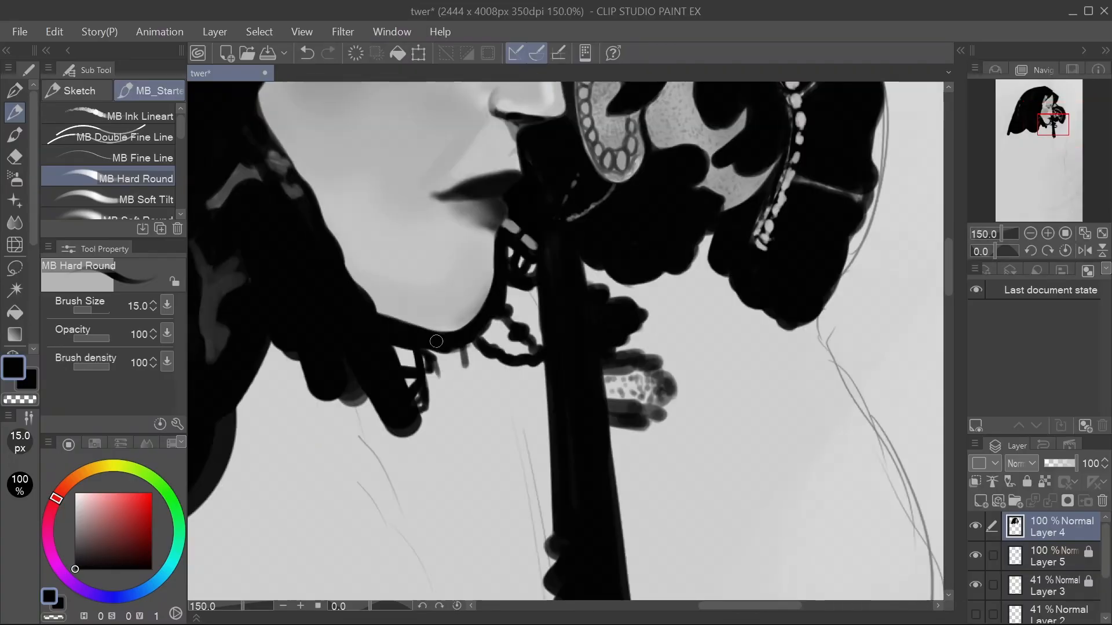
{"action": "scroll", "coordinate": [436, 340], "scroll_direction": "down", "scroll_amount": 2}
{"action": "scroll", "coordinate": [538, 264], "scroll_direction": "up", "scroll_amount": 1}
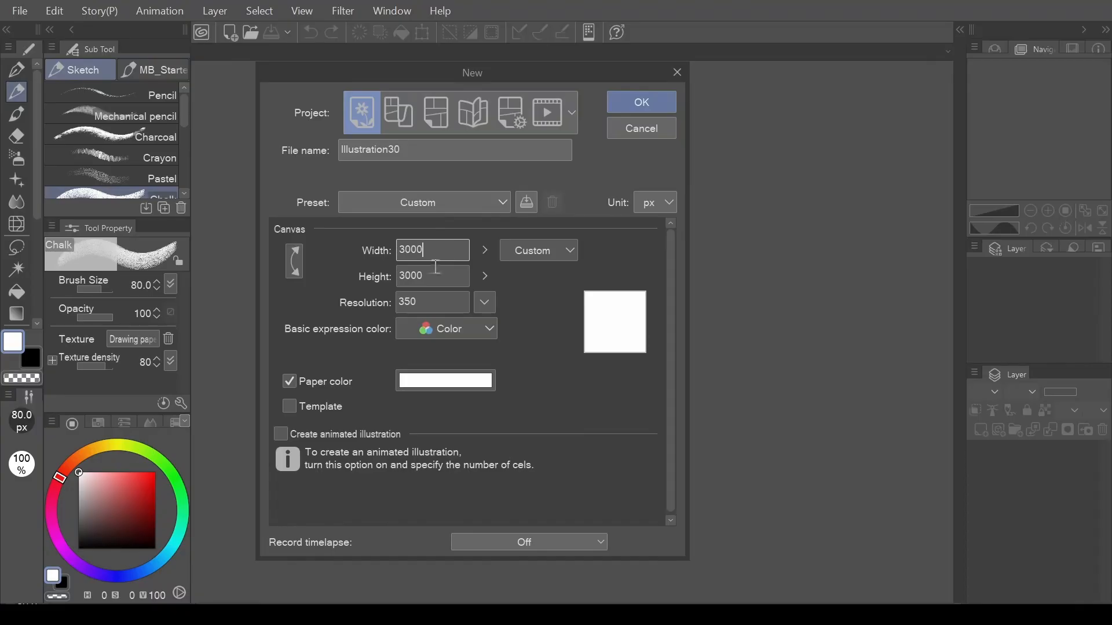
Create a new illustration canvas 3000 px wide and 3000 px high at 350 resolution.
{"action": "left_click", "coordinate": [431, 276]}
{"action": "left_click", "coordinate": [430, 302]}
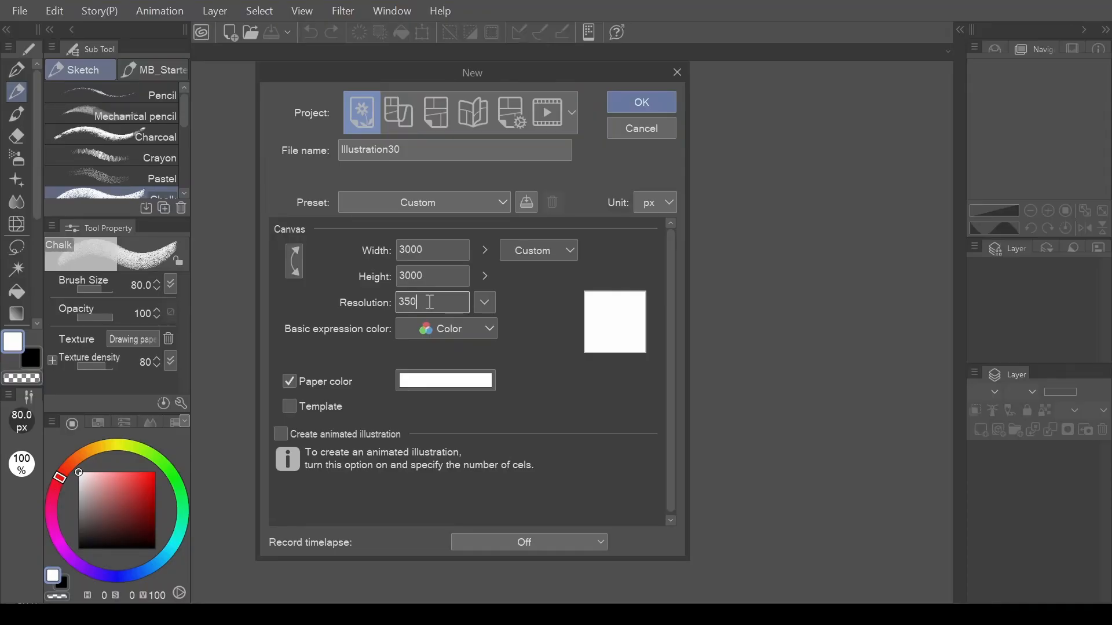
{"action": "left_click", "coordinate": [447, 246]}
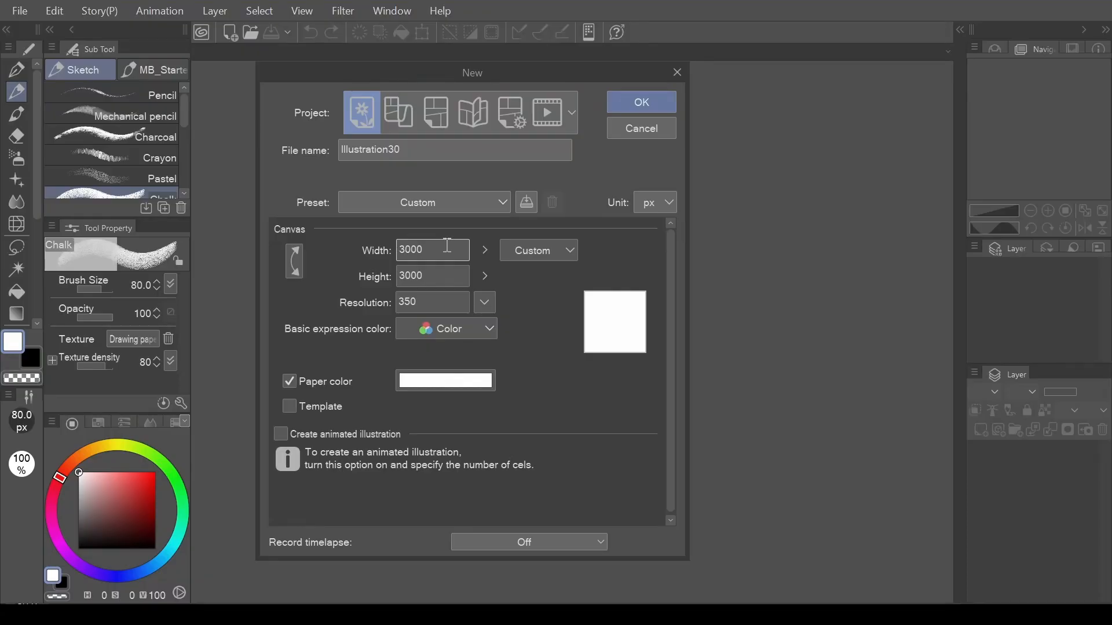
{"action": "left_click", "coordinate": [452, 277]}
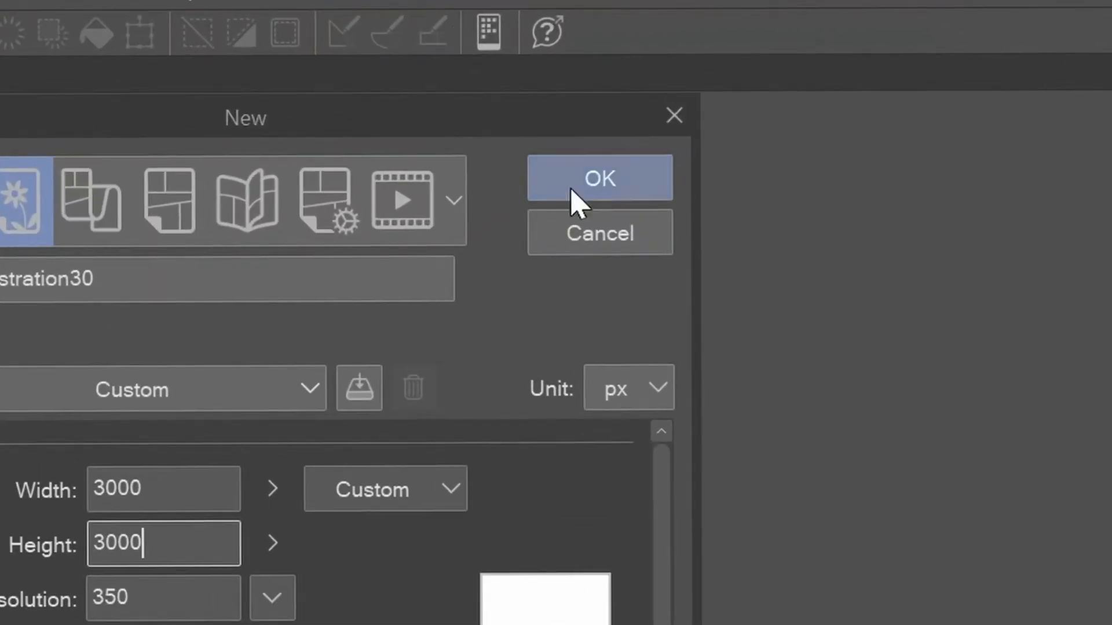
{"action": "left_click", "coordinate": [600, 191]}
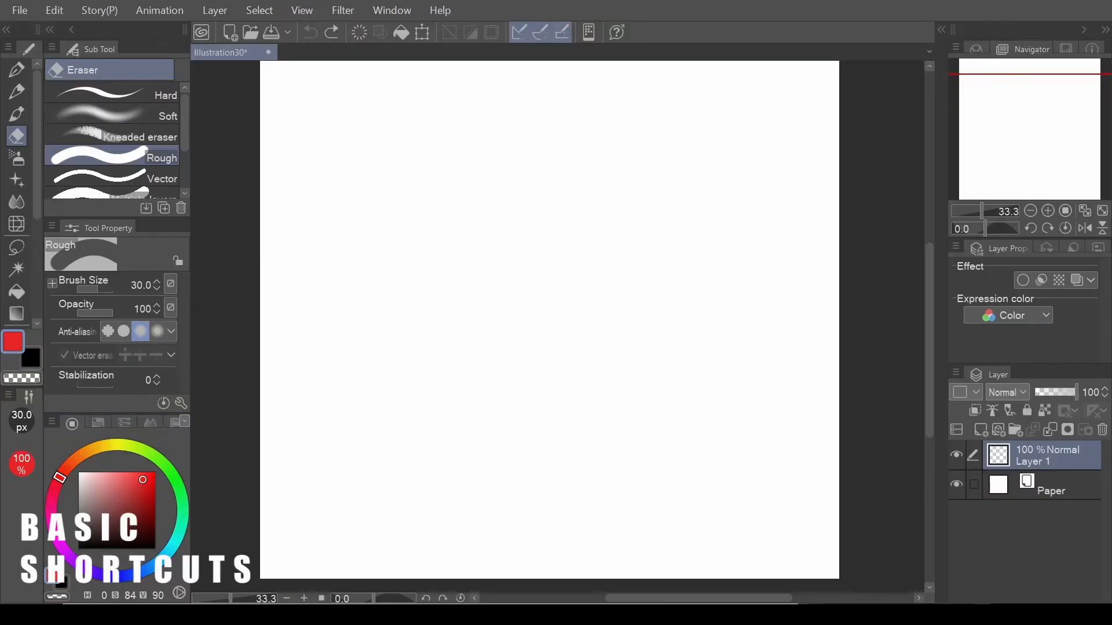
Alternate between the Pen and Pencil tools, ending on Pencil.
{"action": "key", "text": "p"}
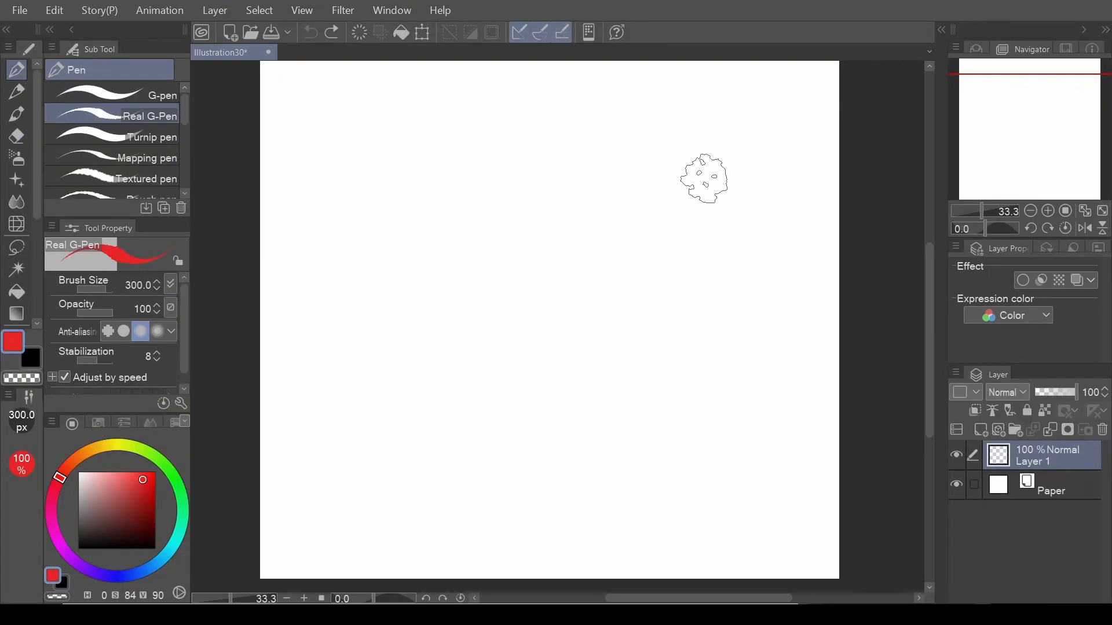
{"action": "key", "text": "p"}
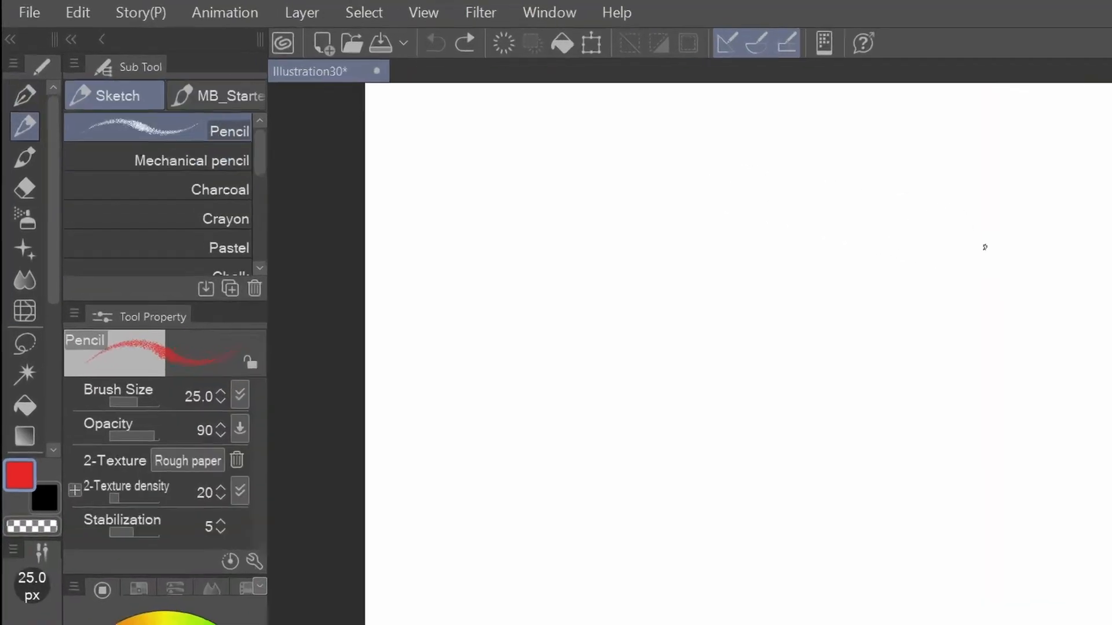
{"action": "key", "text": "p"}
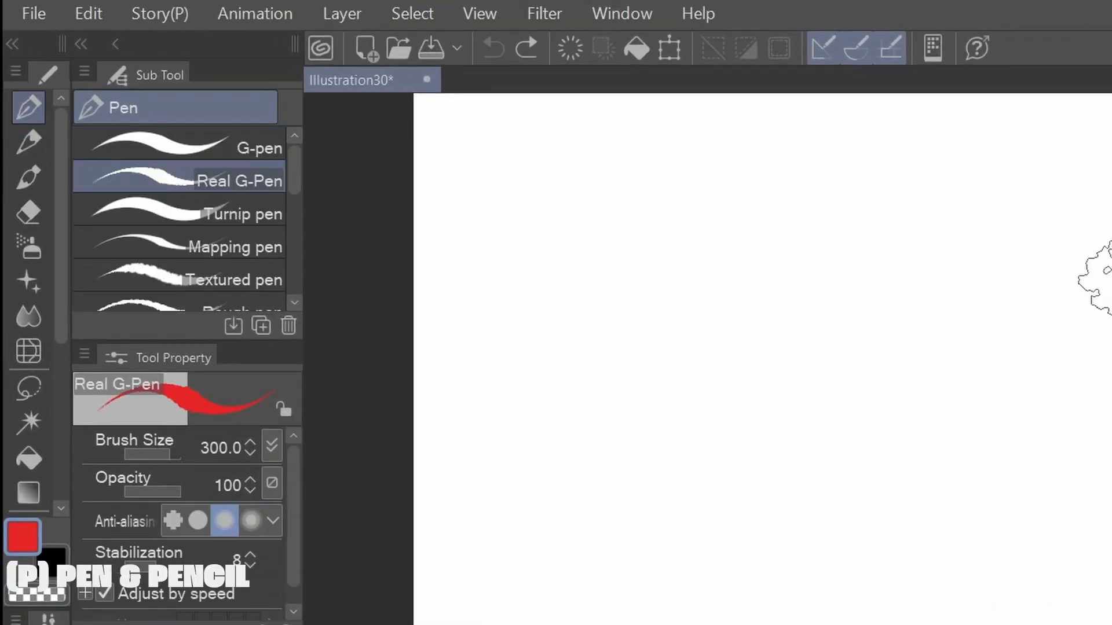
{"action": "key", "text": "p"}
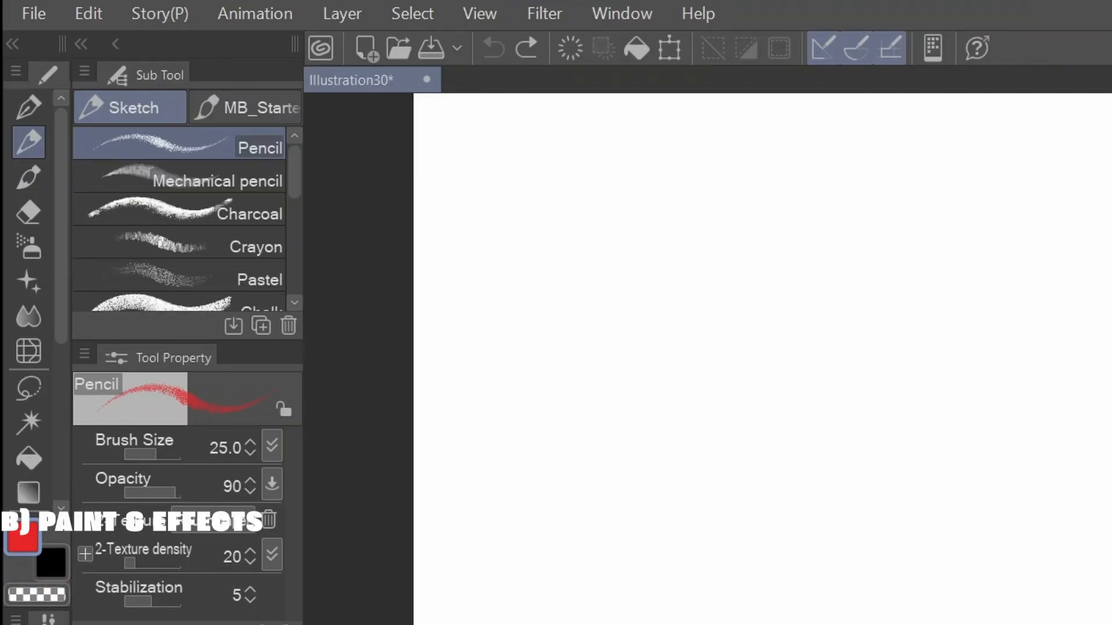
Cycle through the painting, airbrush and decoration tools, and switch to the Eyedropper and the Eraser.
{"action": "key", "text": "b"}
{"action": "key", "text": "b"}
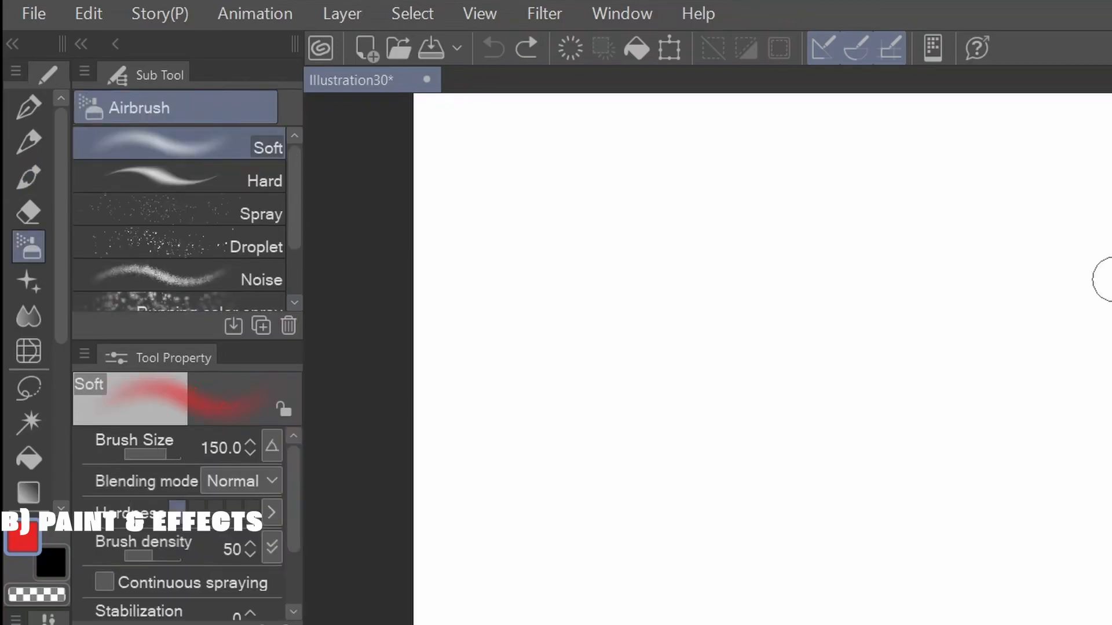
{"action": "key", "text": "b"}
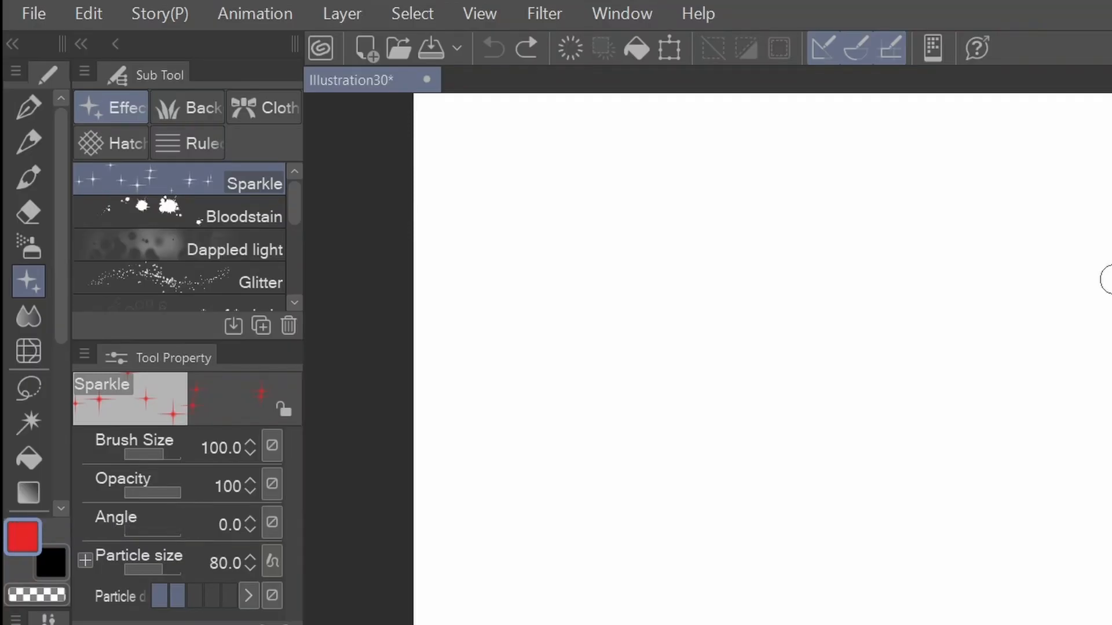
{"action": "key", "text": "i"}
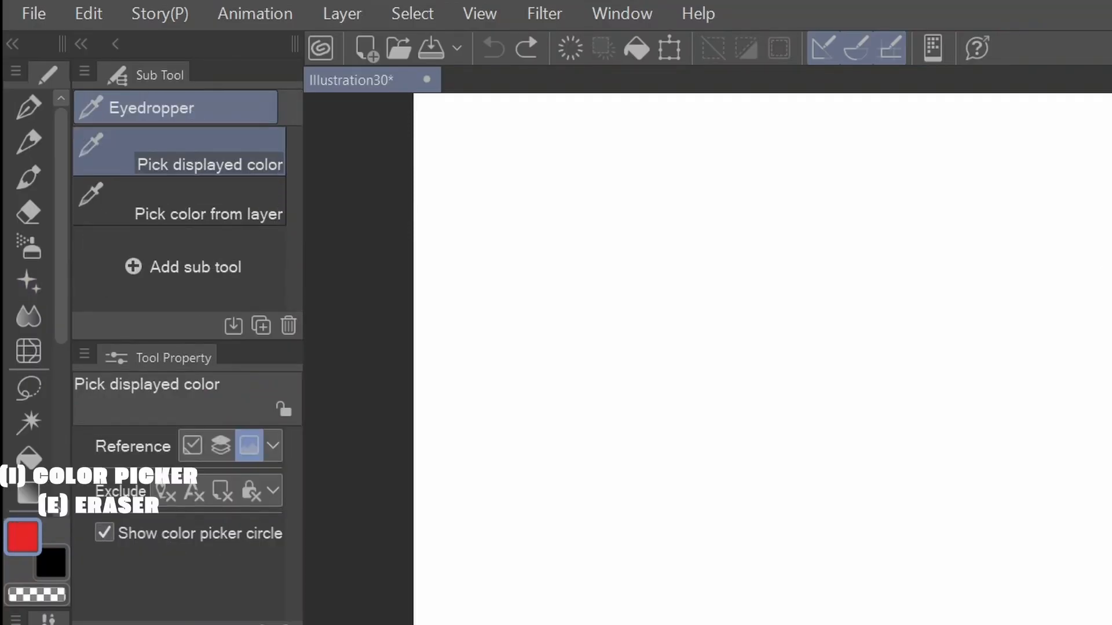
{"action": "key", "text": "e"}
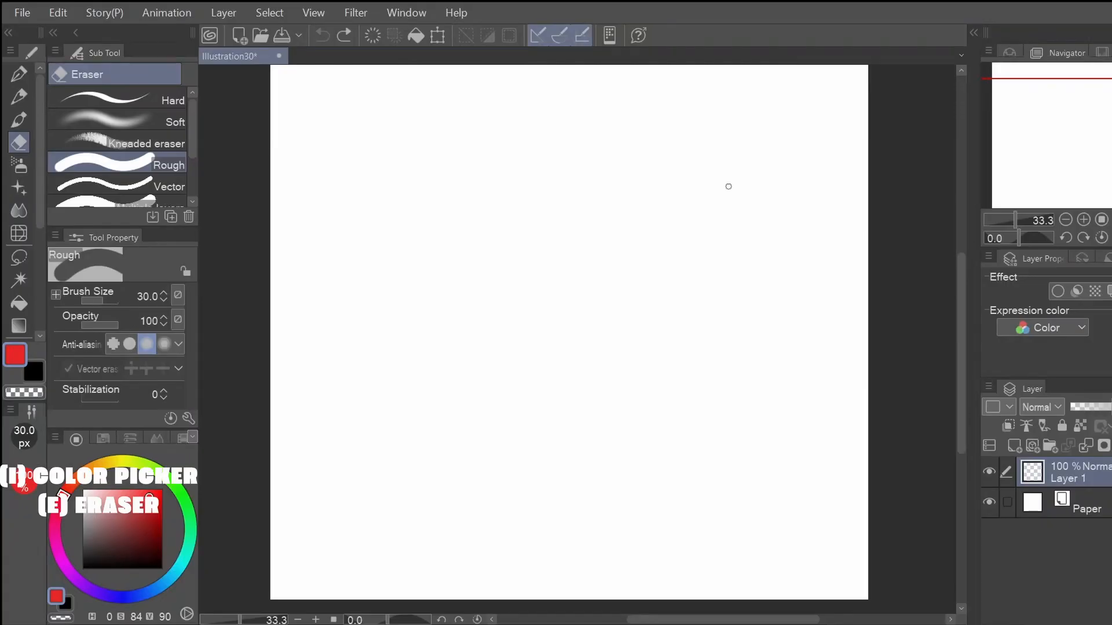
Zoom the blank canvas in and out between 25 and 50 percent and reposition it in view.
{"action": "scroll", "coordinate": [728, 186], "scroll_direction": "up", "scroll_amount": 1}
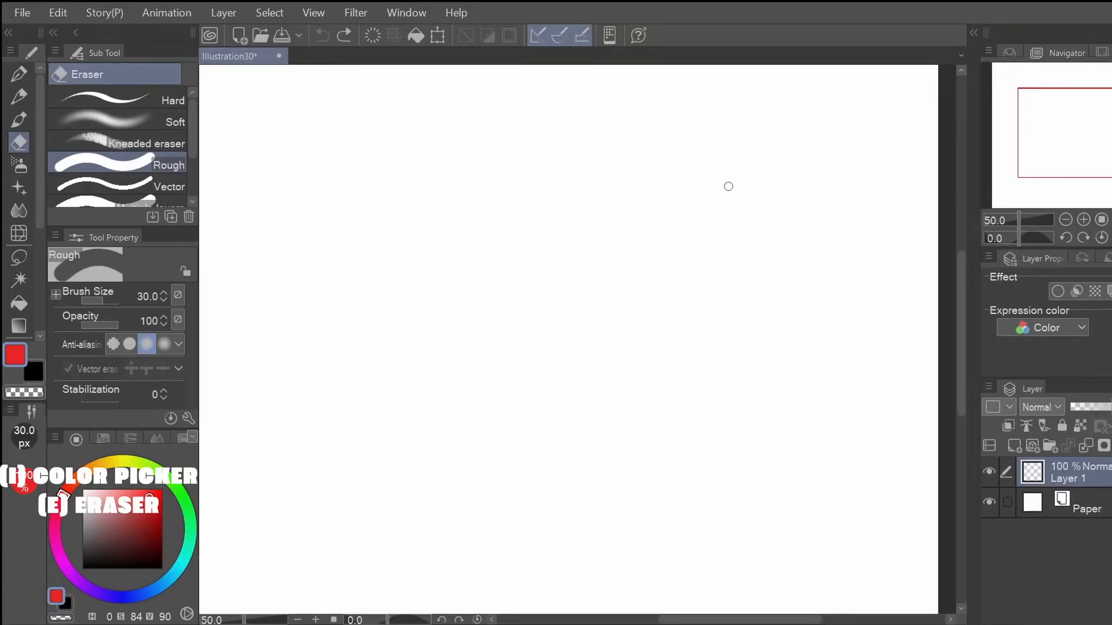
{"action": "scroll", "coordinate": [729, 186], "scroll_direction": "down", "scroll_amount": 1}
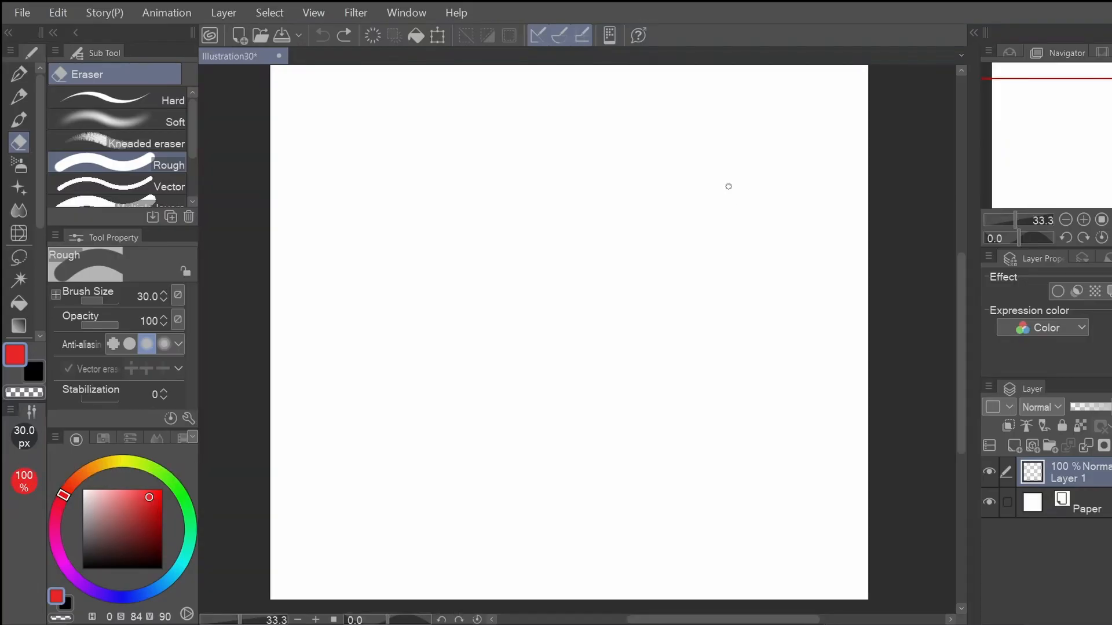
{"action": "key", "text": "ctrl+plus"}
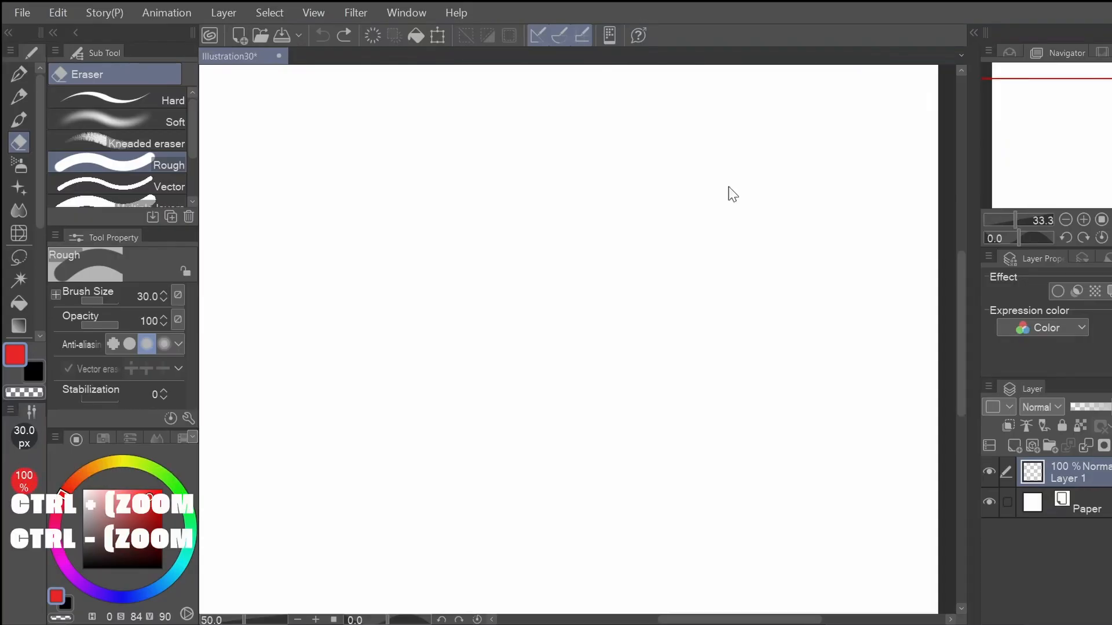
{"action": "key", "text": "ctrl+plus"}
{"action": "key", "text": "ctrl+minus"}
{"action": "key", "text": "ctrl+minus"}
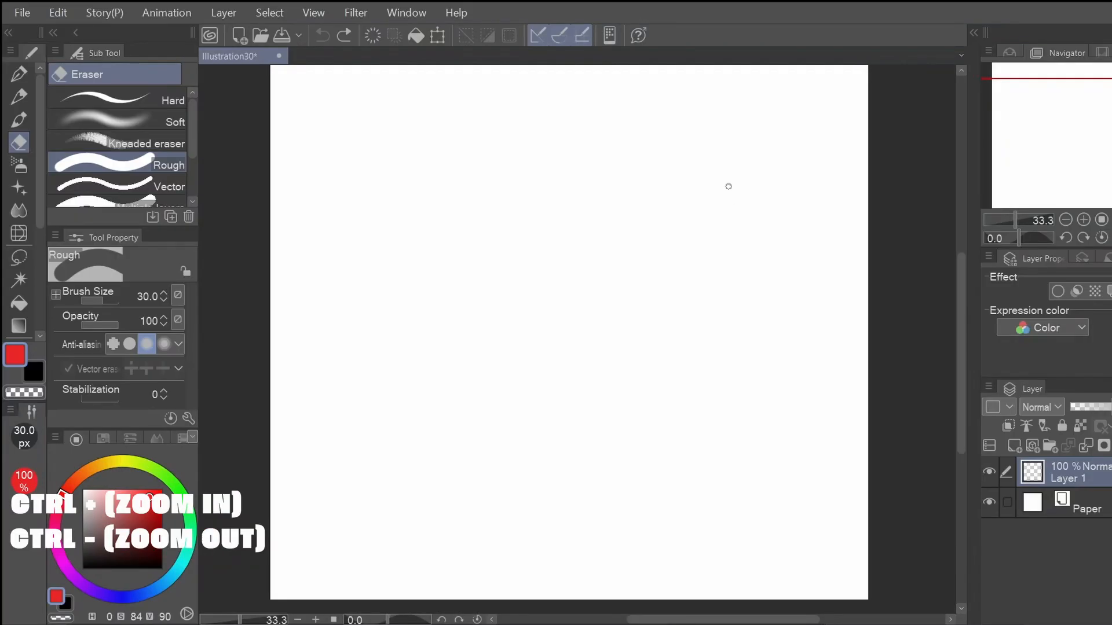
{"action": "key", "text": "ctrl+minus"}
{"action": "left_click_drag", "start_coordinate": [1060, 174], "coordinate": [1092, 108]}
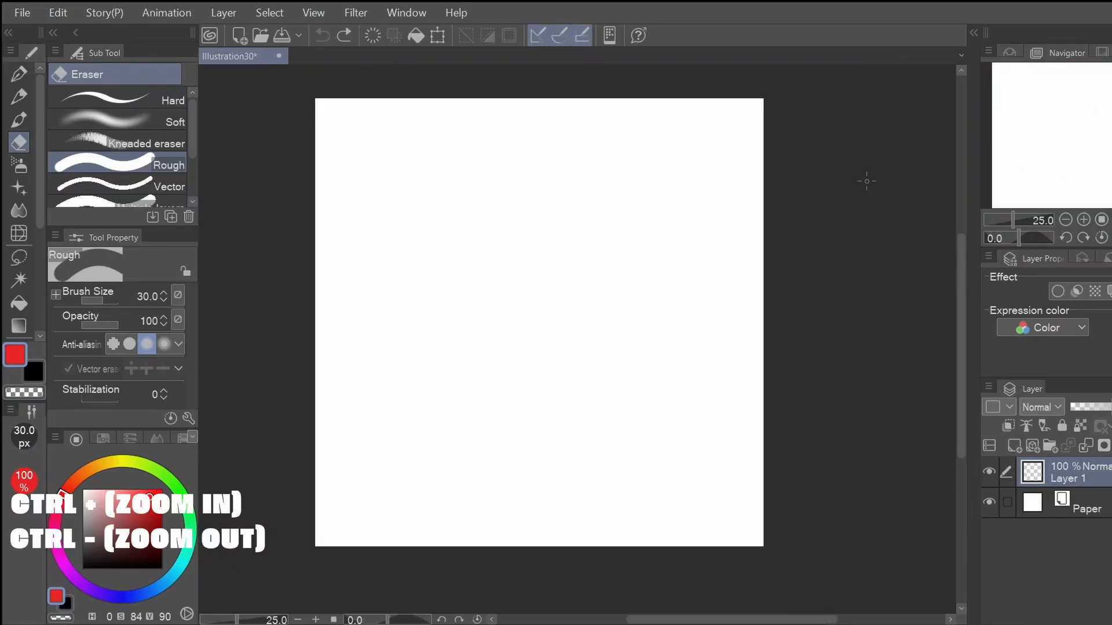
{"action": "key", "text": "ctrl+plus"}
{"action": "key", "text": "ctrl+minus"}
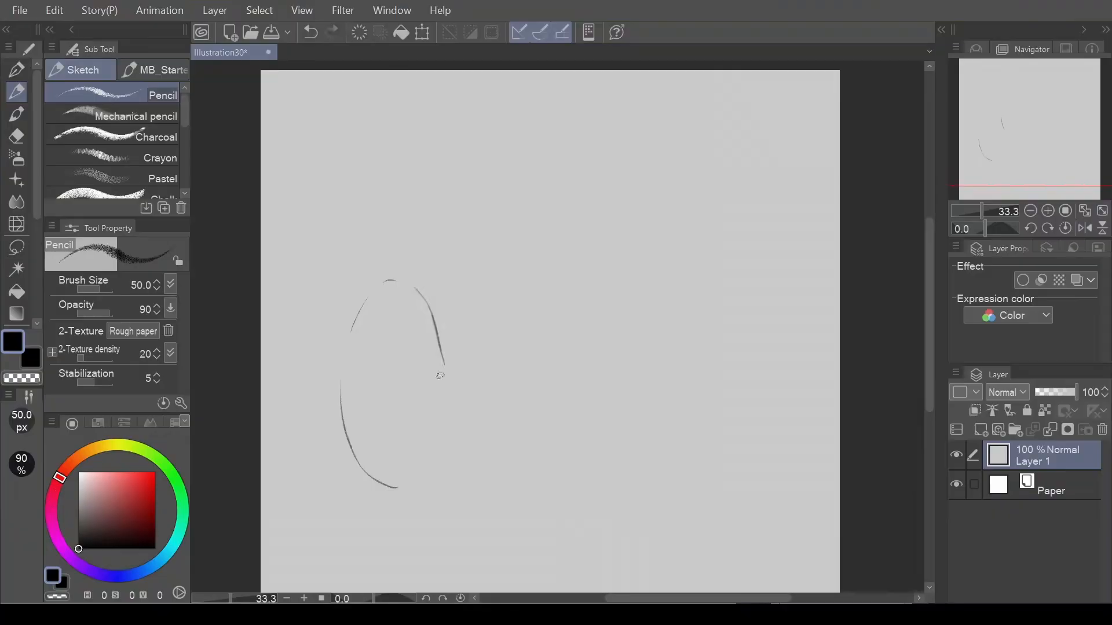
Redraw the right side and bottom of the egg outline with the black Pencil at size 50.
{"action": "key", "text": "ctrl+z"}
{"action": "key", "text": "ctrl+z"}
{"action": "key", "text": "ctrl+z"}
{"action": "mouse_move", "coordinate": [416, 286]}
{"action": "left_mouse_down"}
{"action": "mouse_move", "coordinate": [445, 432]}
{"action": "mouse_move", "coordinate": [435, 465]}
{"action": "mouse_move", "coordinate": [400, 488]}
{"action": "left_mouse_up"}
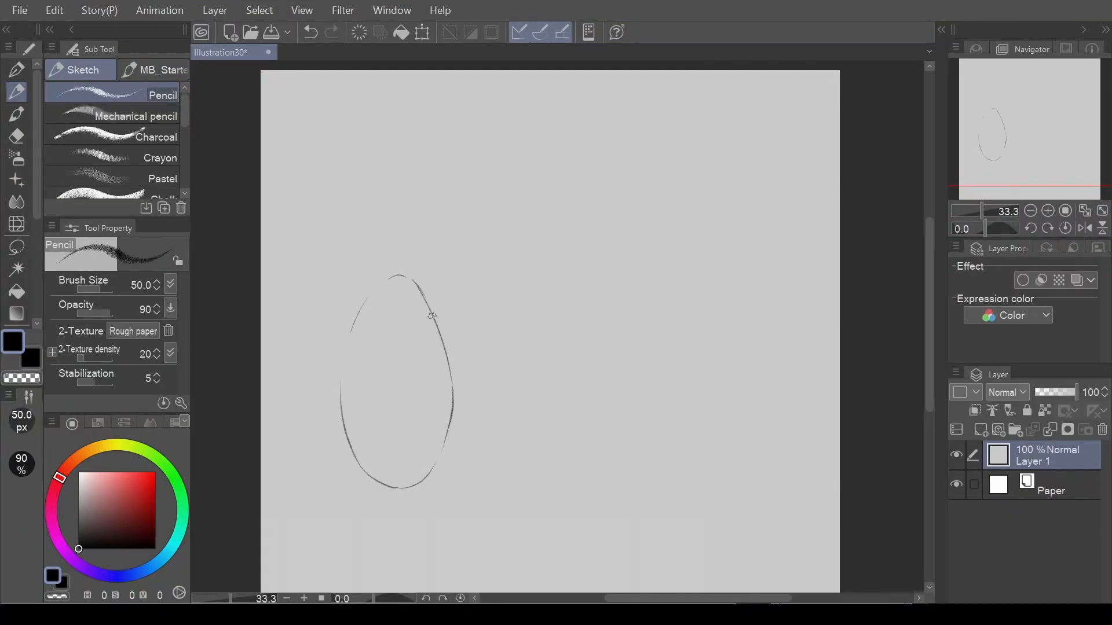
{"action": "key", "text": "p"}
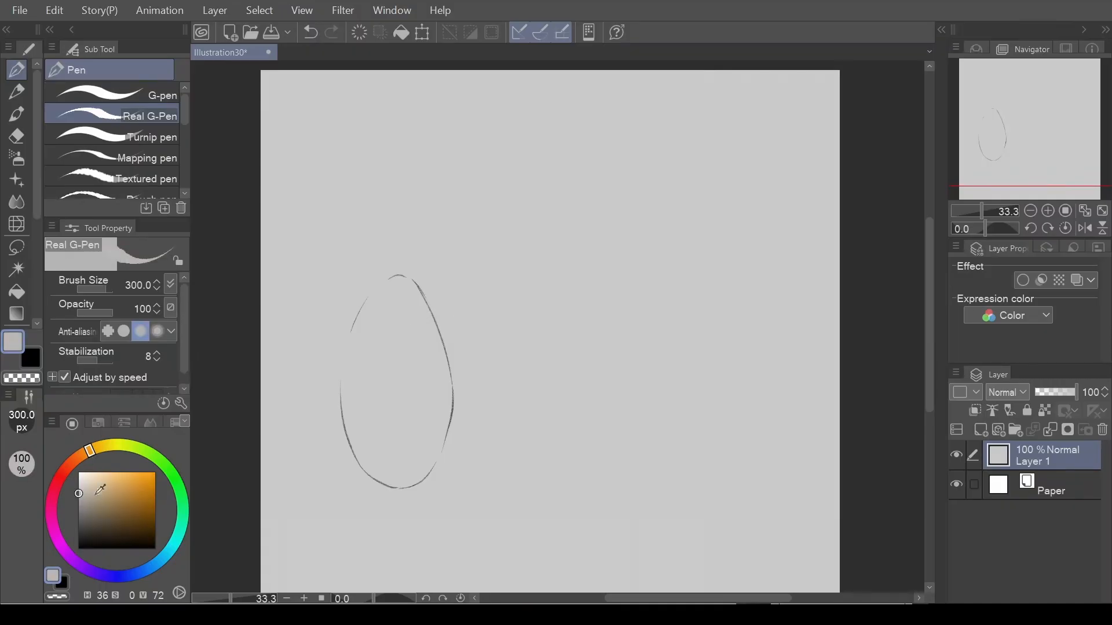
{"action": "key", "text": "p"}
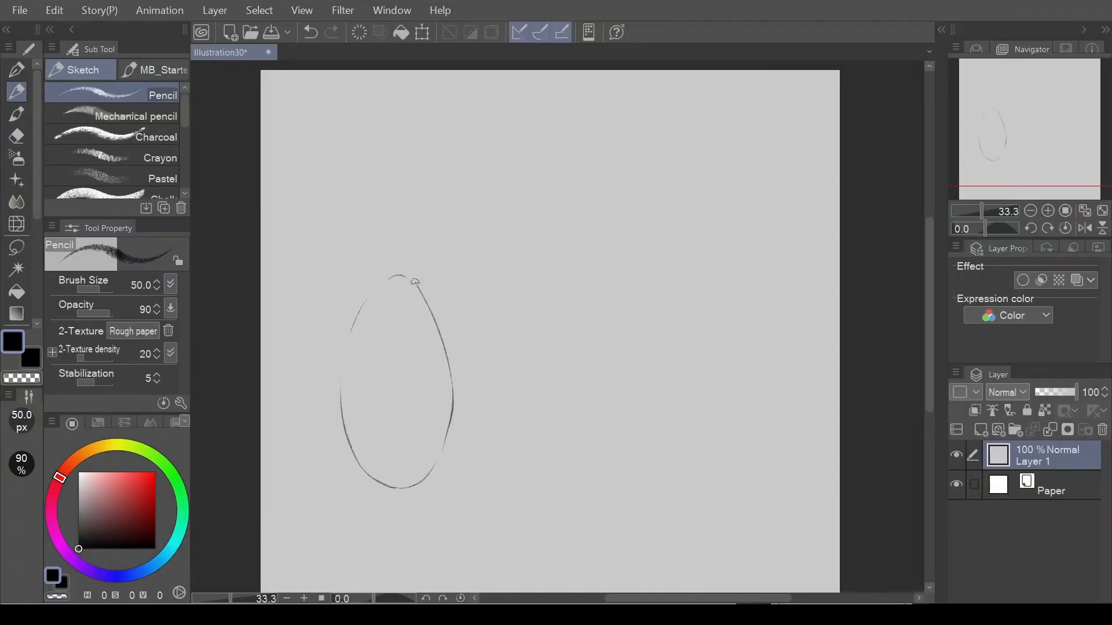
{"action": "key", "text": "ctrl+z"}
{"action": "left_click_drag", "start_coordinate": [413, 280], "coordinate": [432, 316]}
Fill the egg with flat orange using the G-pen, and try a brown cast shadow beside it at brush size 70.
{"action": "key", "text": "p"}
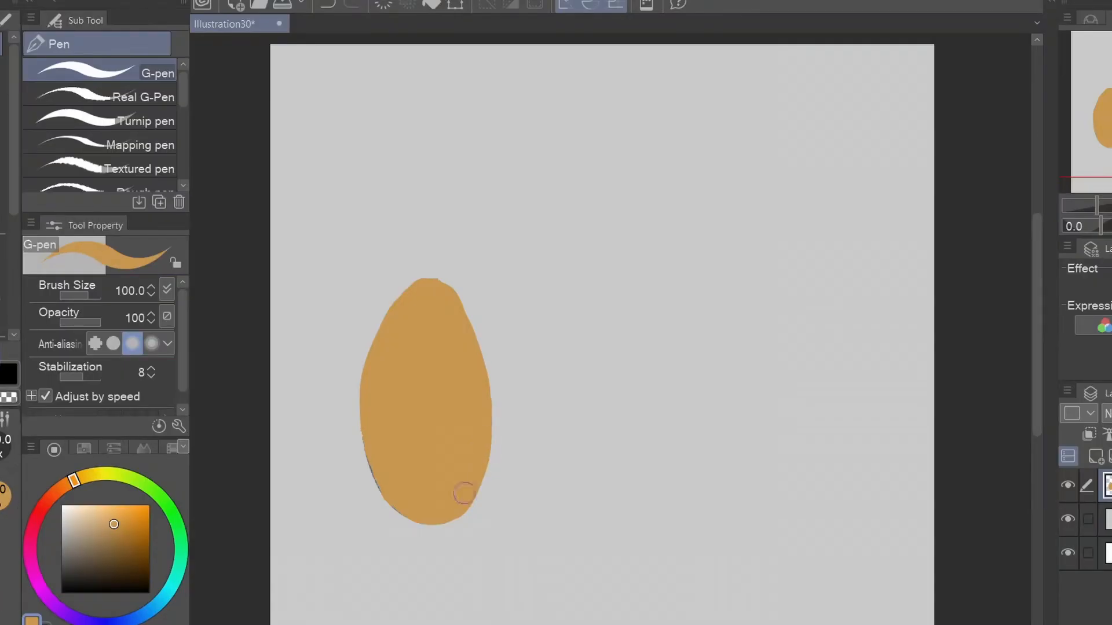
{"action": "key", "text": "bracketleft"}
{"action": "key", "text": "bracketleft"}
{"action": "left_click_drag", "start_coordinate": [494, 446], "coordinate": [536, 455]}
{"action": "left_click_drag", "start_coordinate": [535, 455], "coordinate": [481, 507]}
{"action": "key", "text": "ctrl+z"}
{"action": "key", "text": "ctrl+z"}
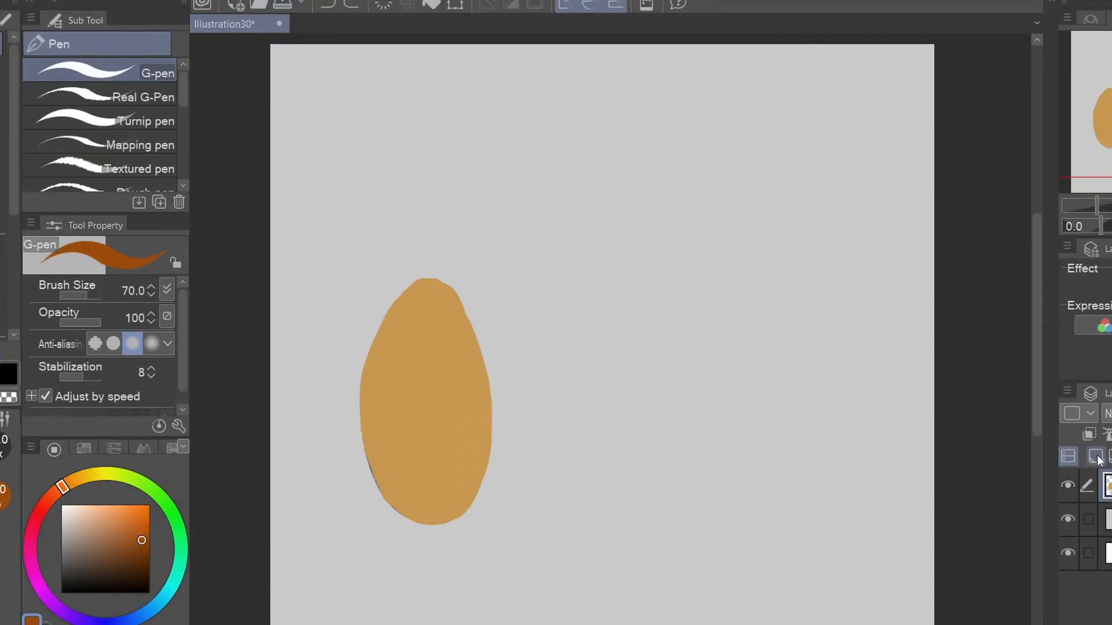
Add a layer beneath the egg and paint a brown cast shadow at its lower right with the G-pen at size 70.
{"action": "left_click", "coordinate": [1097, 457]}
{"action": "left_click_drag", "start_coordinate": [492, 438], "coordinate": [534, 447]}
{"action": "key", "text": "ctrl+z"}
{"action": "mouse_move", "coordinate": [534, 448]}
{"action": "left_mouse_down"}
{"action": "mouse_move", "coordinate": [493, 461]}
{"action": "mouse_move", "coordinate": [466, 508]}
{"action": "left_mouse_up"}
{"action": "key", "text": "ctrl+z"}
{"action": "mouse_move", "coordinate": [476, 501]}
{"action": "left_mouse_down"}
{"action": "mouse_move", "coordinate": [501, 445]}
{"action": "mouse_move", "coordinate": [526, 447]}
{"action": "mouse_move", "coordinate": [465, 509]}
{"action": "left_mouse_up"}
{"action": "key", "text": "ctrl+z"}
{"action": "key", "text": "ctrl+z"}
{"action": "mouse_move", "coordinate": [481, 493]}
{"action": "left_mouse_down"}
{"action": "mouse_move", "coordinate": [506, 447]}
{"action": "mouse_move", "coordinate": [517, 476]}
{"action": "left_mouse_up"}
{"action": "left_click_drag", "start_coordinate": [481, 558], "coordinate": [483, 554]}
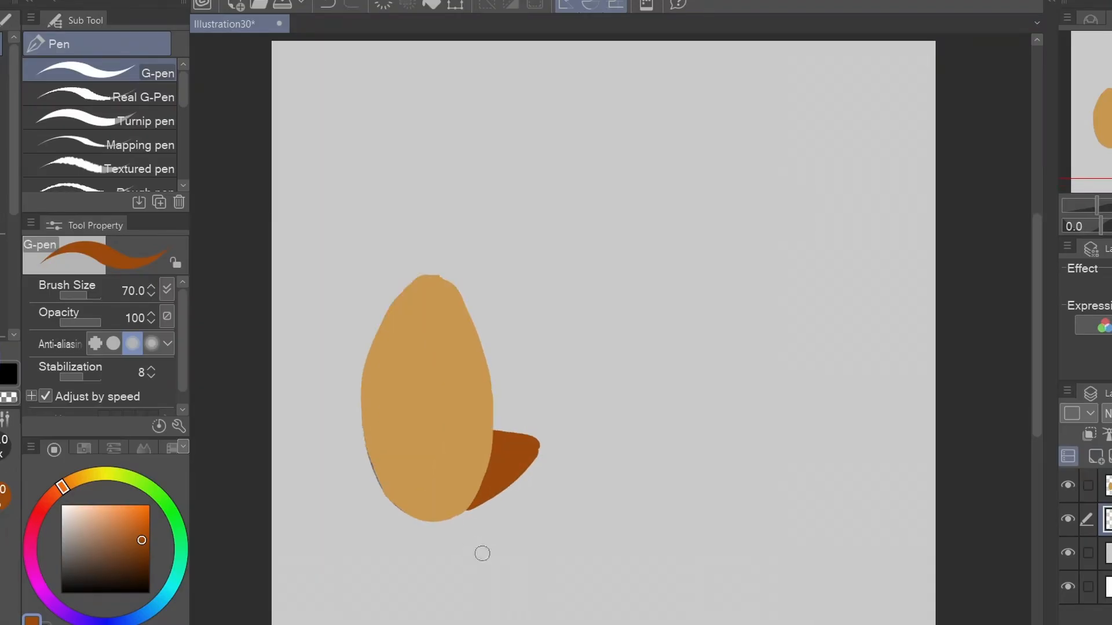
Add a layer above the egg layer, clip it to the egg, and sample the egg's orange color.
{"action": "left_click", "coordinate": [1109, 485]}
{"action": "left_click", "coordinate": [1097, 457]}
{"action": "left_click", "coordinate": [1091, 438]}
{"action": "left_click", "coordinate": [463, 402], "text": "alt"}
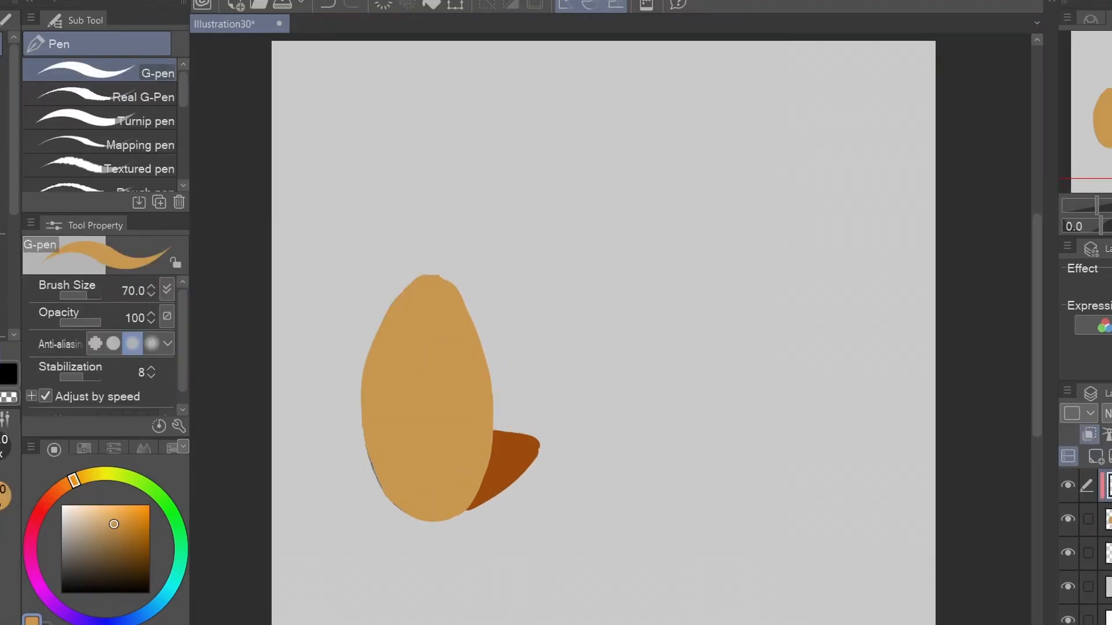
Paint a hard-edged Multiply shadow along the egg's right side and bottom on the clipped layer, using the G-pen at size 150.
{"action": "key", "text": "bracketright"}
{"action": "key", "text": "bracketright"}
{"action": "key", "text": "bracketright"}
{"action": "key", "text": "bracketright"}
{"action": "left_click_drag", "start_coordinate": [480, 362], "coordinate": [421, 503]}
{"action": "key", "text": "ctrl+z"}
{"action": "left_click_drag", "start_coordinate": [476, 325], "coordinate": [393, 510]}
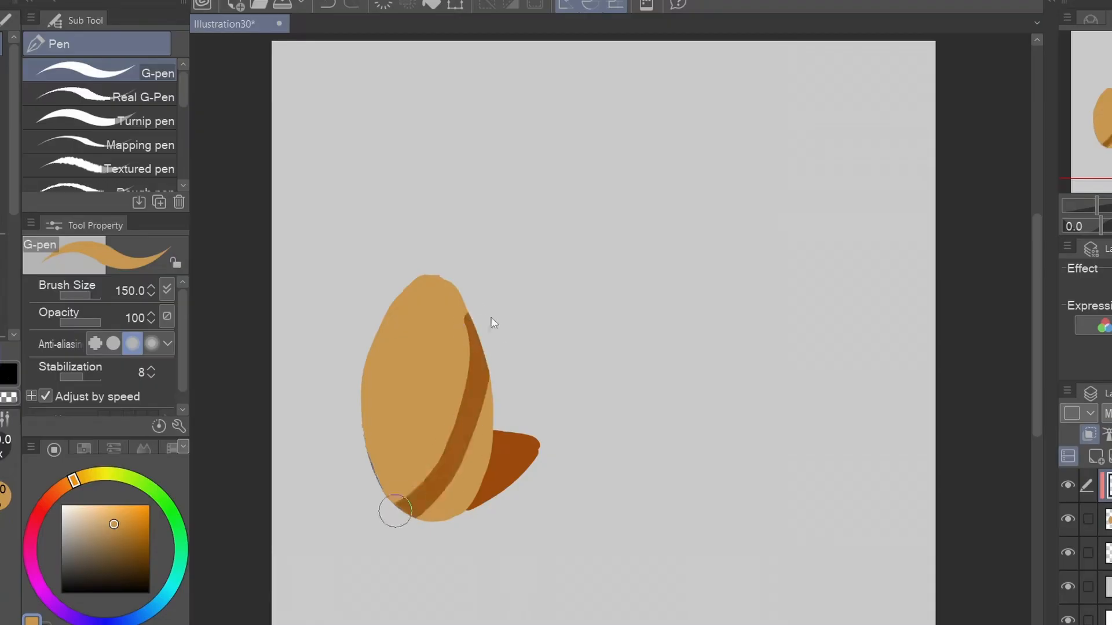
{"action": "left_click_drag", "start_coordinate": [476, 366], "coordinate": [433, 508]}
{"action": "mouse_move", "coordinate": [433, 509]}
{"action": "left_mouse_down"}
{"action": "mouse_move", "coordinate": [492, 369]}
{"action": "mouse_move", "coordinate": [463, 500]}
{"action": "left_mouse_up"}
{"action": "mouse_move", "coordinate": [482, 348]}
{"action": "left_mouse_down"}
{"action": "mouse_move", "coordinate": [472, 320]}
{"action": "mouse_move", "coordinate": [397, 509]}
{"action": "left_mouse_up"}
{"action": "key", "text": "ctrl+z"}
{"action": "key", "text": "ctrl+z"}
{"action": "left_click_drag", "start_coordinate": [482, 371], "coordinate": [449, 520]}
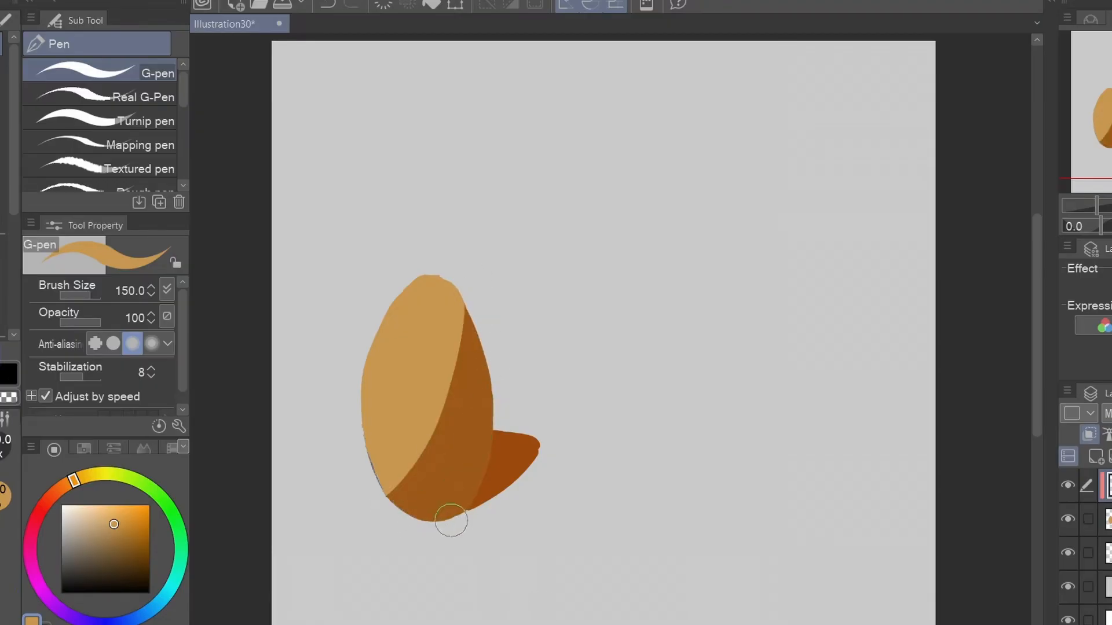
Shade the right egg's lower right side in brown with the Soft airbrush at size 200, and clean up the overspray.
{"action": "left_click", "coordinate": [424, 342], "text": "alt"}
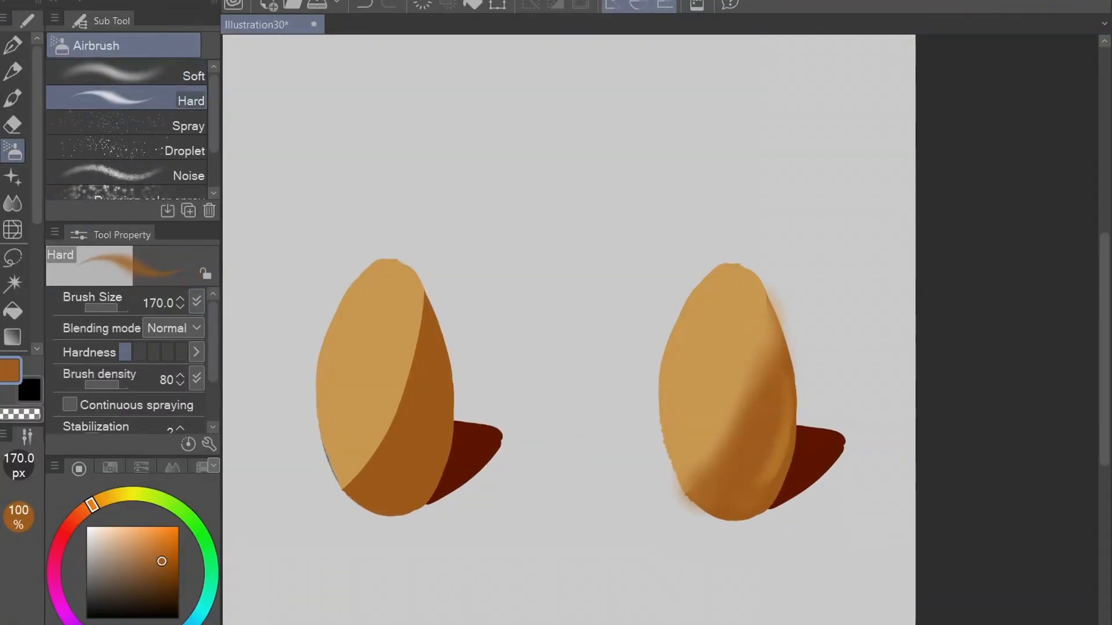
{"action": "mouse_move", "coordinate": [695, 452]}
{"action": "left_mouse_down"}
{"action": "mouse_move", "coordinate": [745, 322]}
{"action": "mouse_move", "coordinate": [691, 481]}
{"action": "left_mouse_up"}
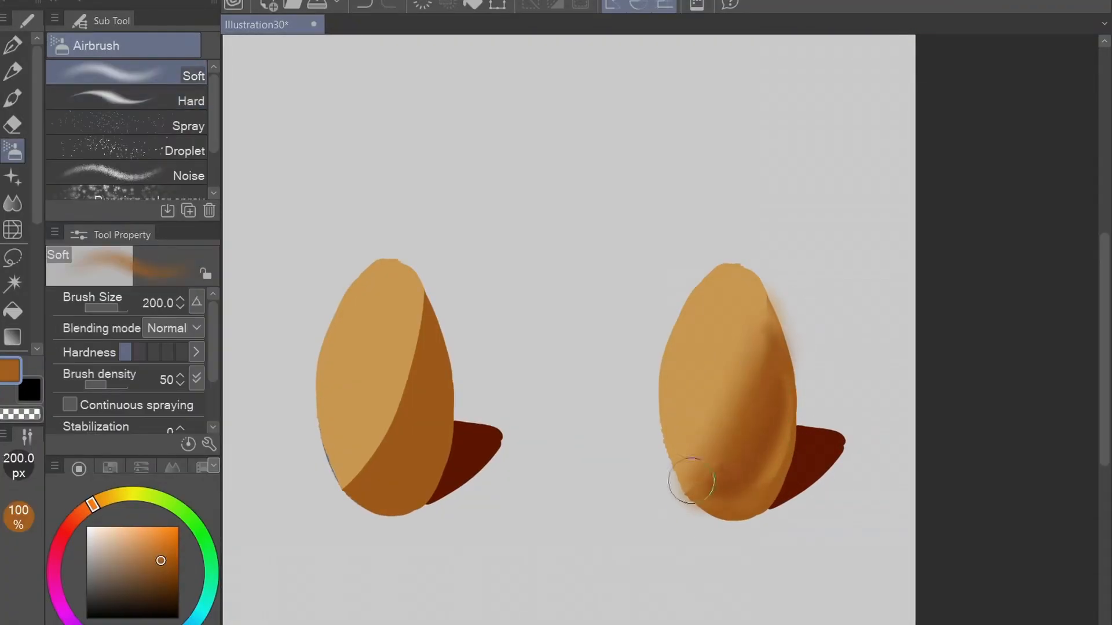
{"action": "key", "text": "e"}
{"action": "key", "text": "b"}
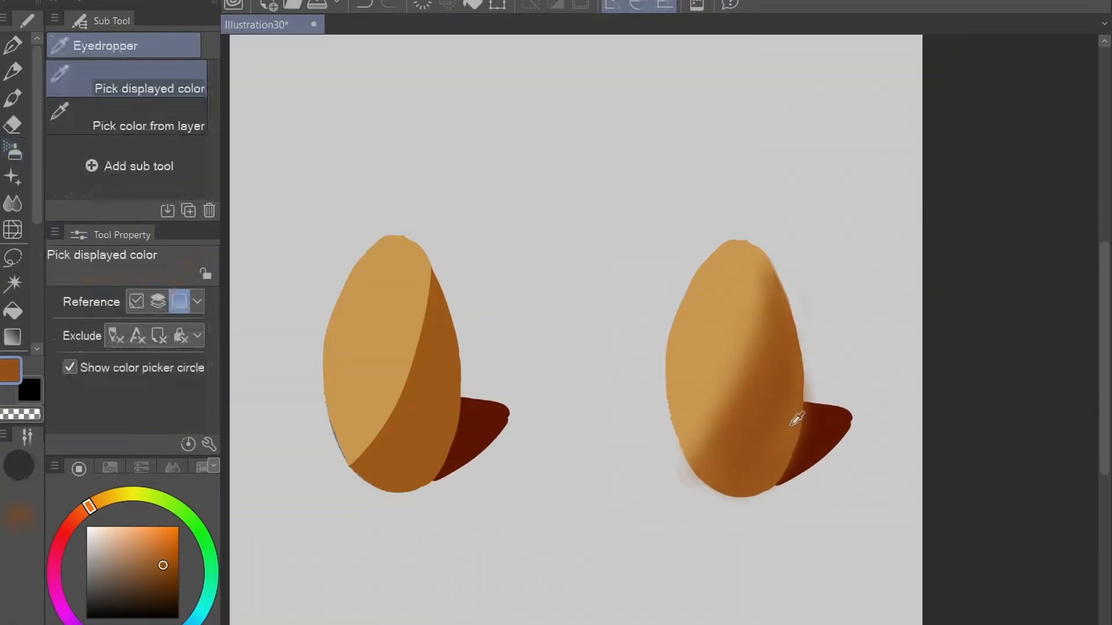
Soften the right egg's cast shadow in dark reddish brown with the Soft airbrush at size 70.
{"action": "left_click", "coordinate": [171, 569]}
{"action": "key", "text": "bracketleft"}
{"action": "key", "text": "bracketleft"}
{"action": "key", "text": "bracketleft"}
{"action": "left_click", "coordinate": [698, 398], "text": "alt"}
{"action": "key", "text": "p"}
{"action": "left_click_drag", "start_coordinate": [717, 358], "coordinate": [692, 418]}
{"action": "left_click", "coordinate": [13, 152]}
{"action": "scroll", "coordinate": [674, 341], "scroll_direction": "down", "scroll_amount": 1}
{"action": "left_click_drag", "start_coordinate": [675, 282], "coordinate": [659, 341]}
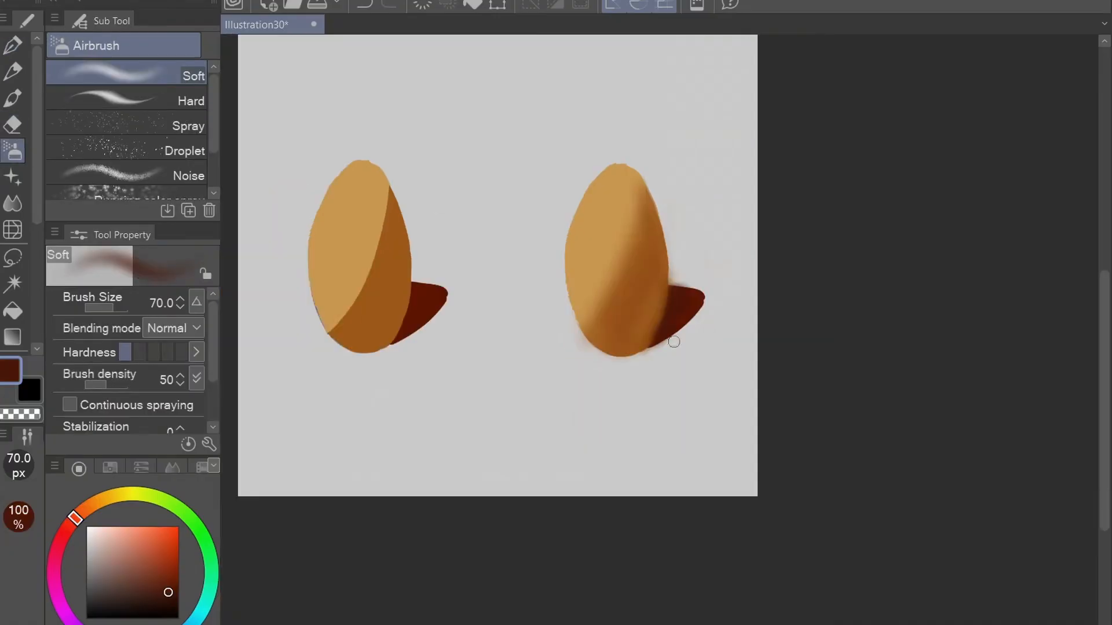
Erase overspray around the right egg and repaint its cast shadow's edges with the Hard airbrush at size 70.
{"action": "scroll", "coordinate": [673, 341], "scroll_direction": "up", "scroll_amount": 2}
{"action": "key", "text": "e"}
{"action": "left_click_drag", "start_coordinate": [640, 304], "coordinate": [644, 160]}
{"action": "key", "text": "b"}
{"action": "left_click", "coordinate": [127, 98]}
{"action": "mouse_move", "coordinate": [680, 258]}
{"action": "left_mouse_down"}
{"action": "mouse_move", "coordinate": [685, 234]}
{"action": "mouse_move", "coordinate": [669, 251]}
{"action": "mouse_move", "coordinate": [619, 193]}
{"action": "left_mouse_up"}
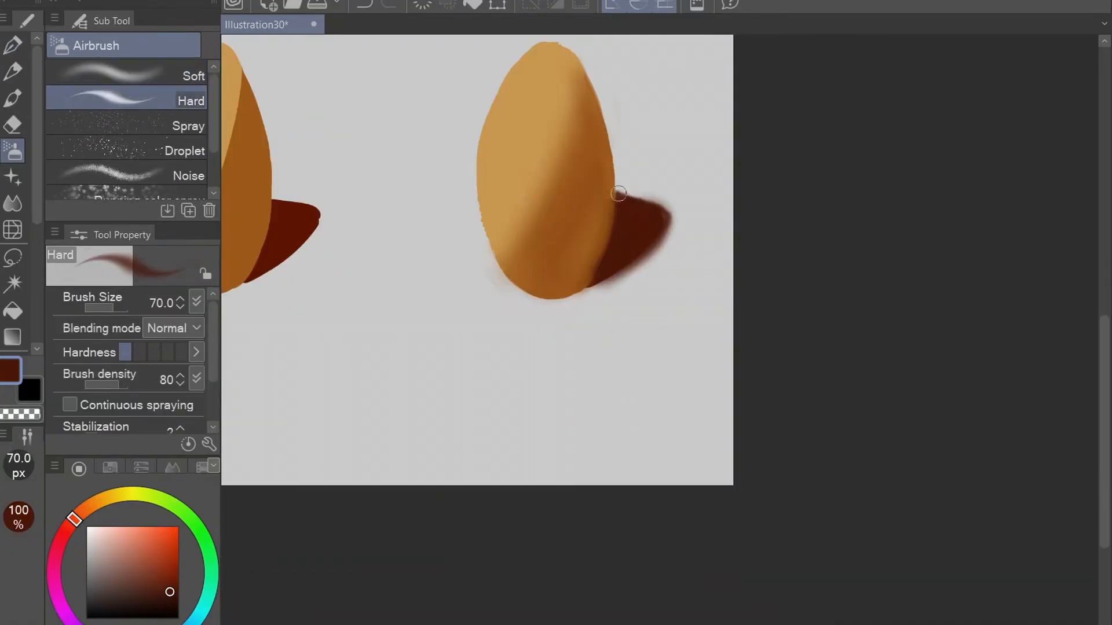
Paint a hard-edged pale highlight near the top of the left egg with the pen.
{"action": "scroll", "coordinate": [618, 193], "scroll_direction": "down", "scroll_amount": 1}
{"action": "key", "text": "bracketright"}
{"action": "key", "text": "bracketright"}
{"action": "key", "text": "p"}
{"action": "left_click", "coordinate": [114, 540]}
{"action": "left_click_drag", "start_coordinate": [412, 300], "coordinate": [407, 319]}
Paint a soft pale highlight near the top of the right egg with the Soft airbrush.
{"action": "key", "text": "b"}
{"action": "key", "text": "bracketright"}
{"action": "key", "text": "bracketright"}
{"action": "mouse_move", "coordinate": [662, 331]}
{"action": "left_mouse_down"}
{"action": "mouse_move", "coordinate": [671, 310]}
{"action": "mouse_move", "coordinate": [666, 324]}
{"action": "left_mouse_up"}
{"action": "left_click", "coordinate": [128, 75]}
{"action": "key", "text": "bracketleft"}
{"action": "key", "text": "bracketleft"}
{"action": "key", "text": "bracketright"}
{"action": "key", "text": "bracketright"}
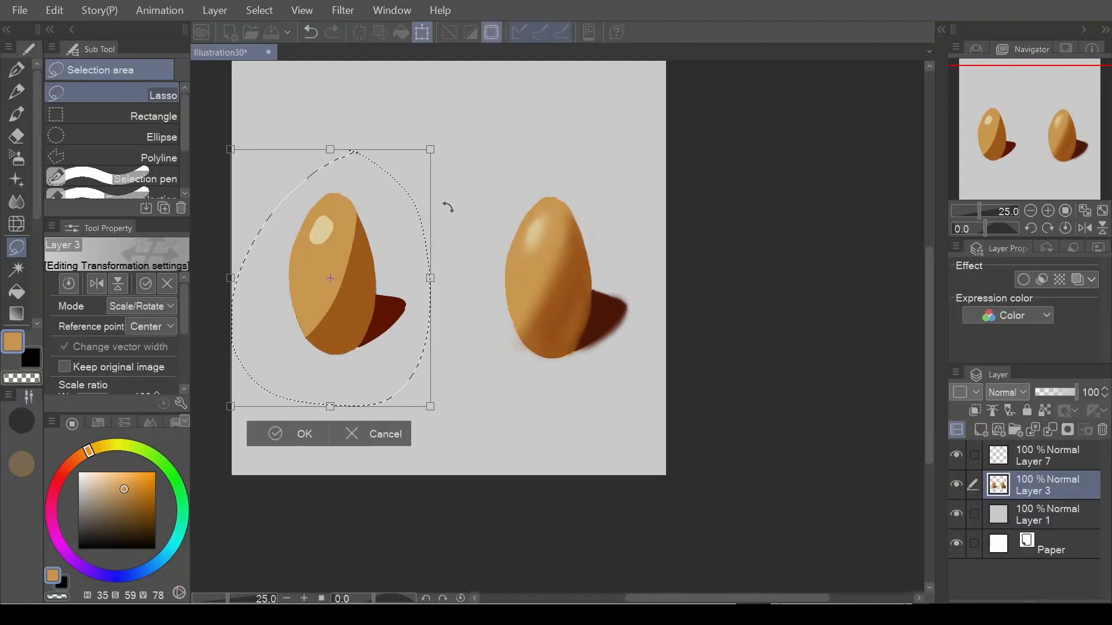
{"action": "left_click", "coordinate": [368, 440]}
{"action": "mouse_move", "coordinate": [531, 177]}
{"action": "left_mouse_down"}
{"action": "mouse_move", "coordinate": [545, 412]}
{"action": "mouse_move", "coordinate": [668, 310]}
{"action": "mouse_move", "coordinate": [540, 169]}
{"action": "left_mouse_up"}
{"action": "left_click", "coordinate": [640, 455]}
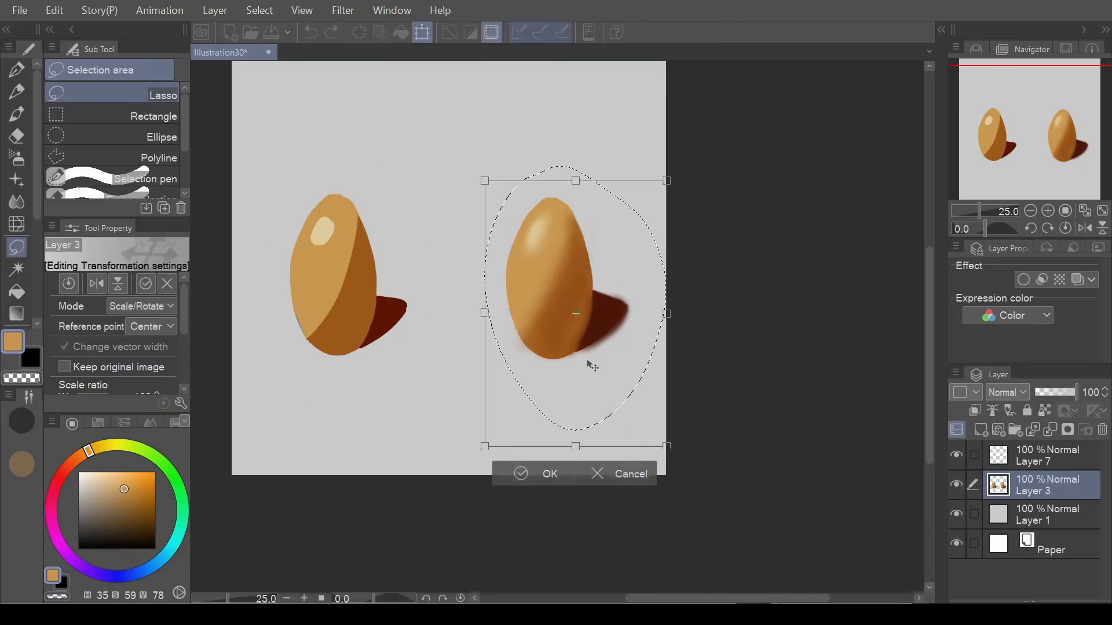
{"action": "left_click_drag", "start_coordinate": [592, 366], "coordinate": [547, 349]}
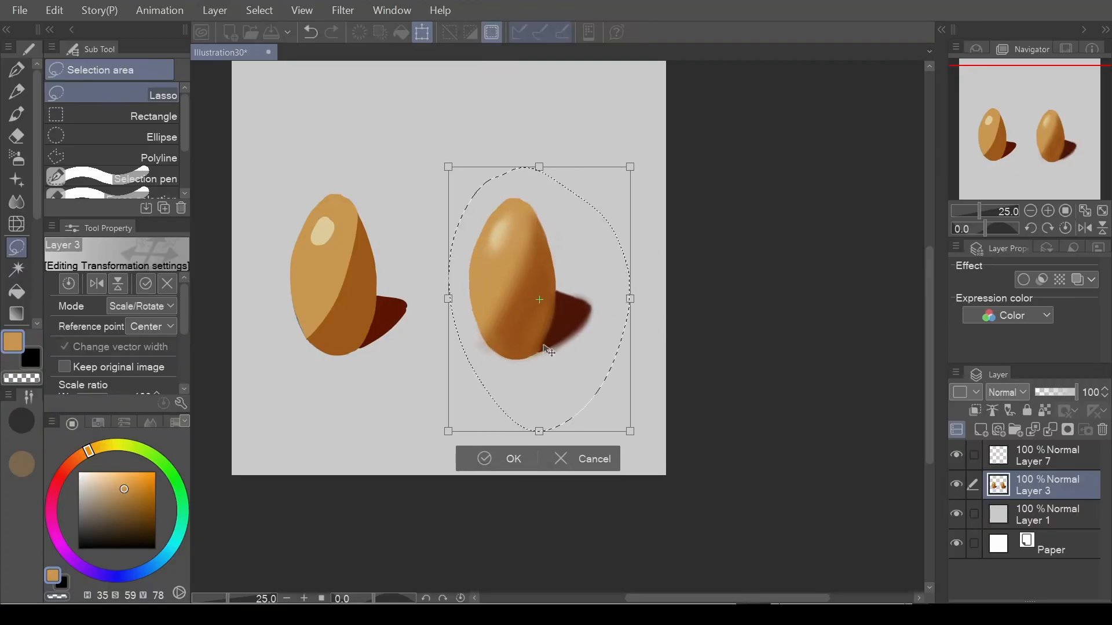
{"action": "left_click", "coordinate": [612, 461]}
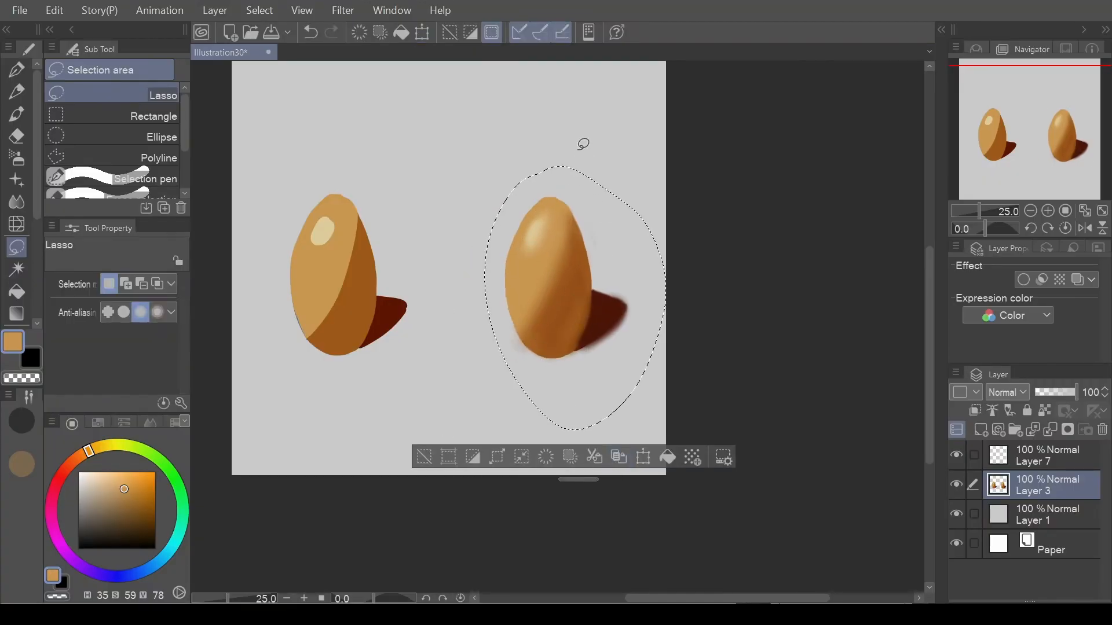
Lasso the right egg with its cast shadow and move it slightly up and to the right with Scale/Rotate.
{"action": "mouse_move", "coordinate": [583, 144]}
{"action": "left_mouse_down"}
{"action": "mouse_move", "coordinate": [620, 185]}
{"action": "mouse_move", "coordinate": [651, 330]}
{"action": "mouse_move", "coordinate": [566, 411]}
{"action": "mouse_move", "coordinate": [447, 268]}
{"action": "mouse_move", "coordinate": [517, 146]}
{"action": "mouse_move", "coordinate": [588, 152]}
{"action": "left_mouse_up"}
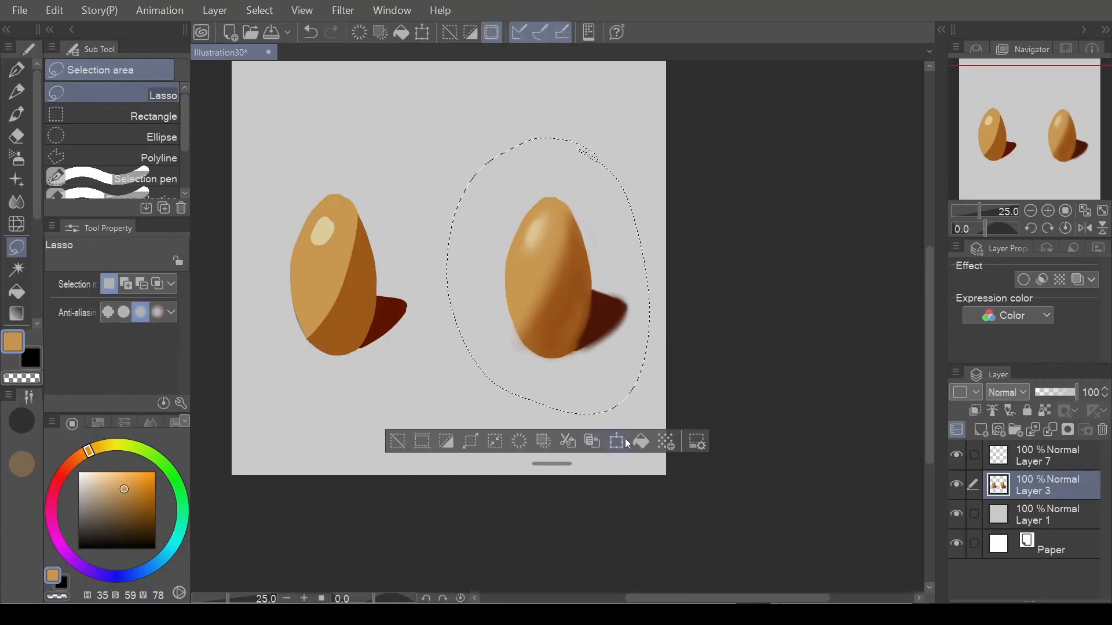
{"action": "left_click", "coordinate": [616, 441]}
{"action": "left_click_drag", "start_coordinate": [605, 317], "coordinate": [588, 328]}
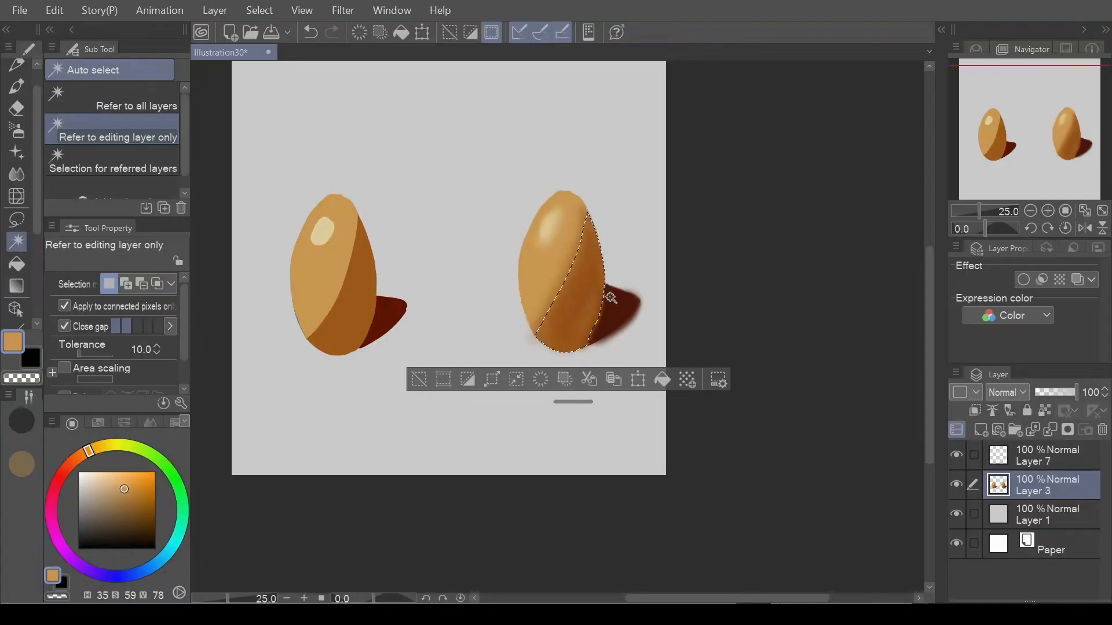
Select the right egg's cast shadow and its lit area in turn with Auto select, referring to the editing layer only.
{"action": "left_click", "coordinate": [616, 301]}
{"action": "left_click", "coordinate": [568, 253]}
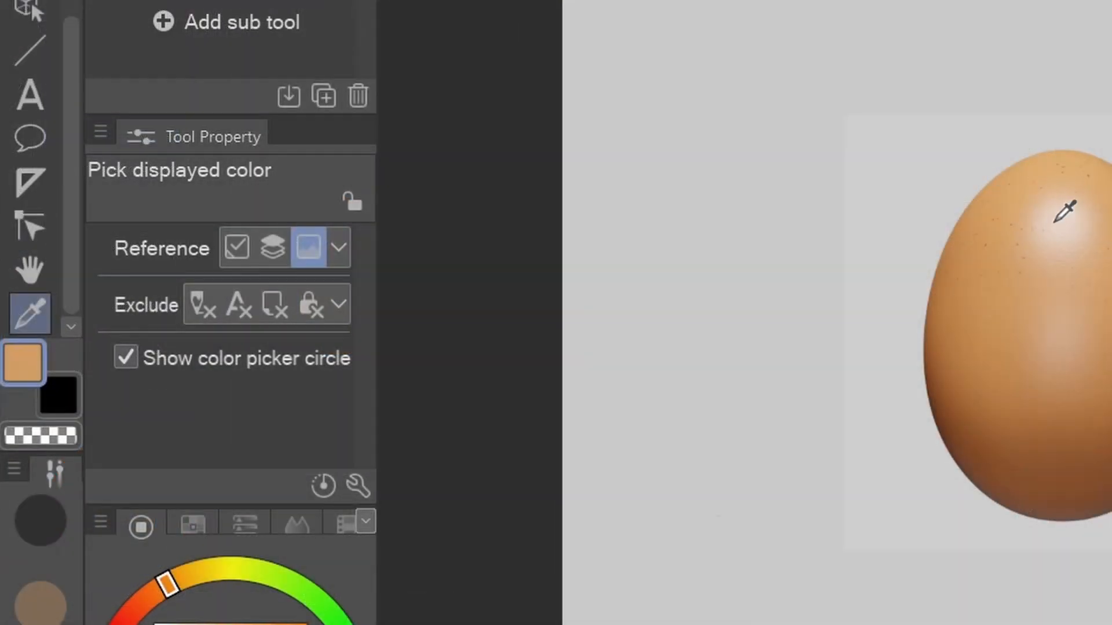
Sample colors from the egg photo and paint a dark brown swatch beside it with the G-pen at size 250.
{"action": "right_click", "coordinate": [1054, 222]}
{"action": "right_click", "coordinate": [991, 294]}
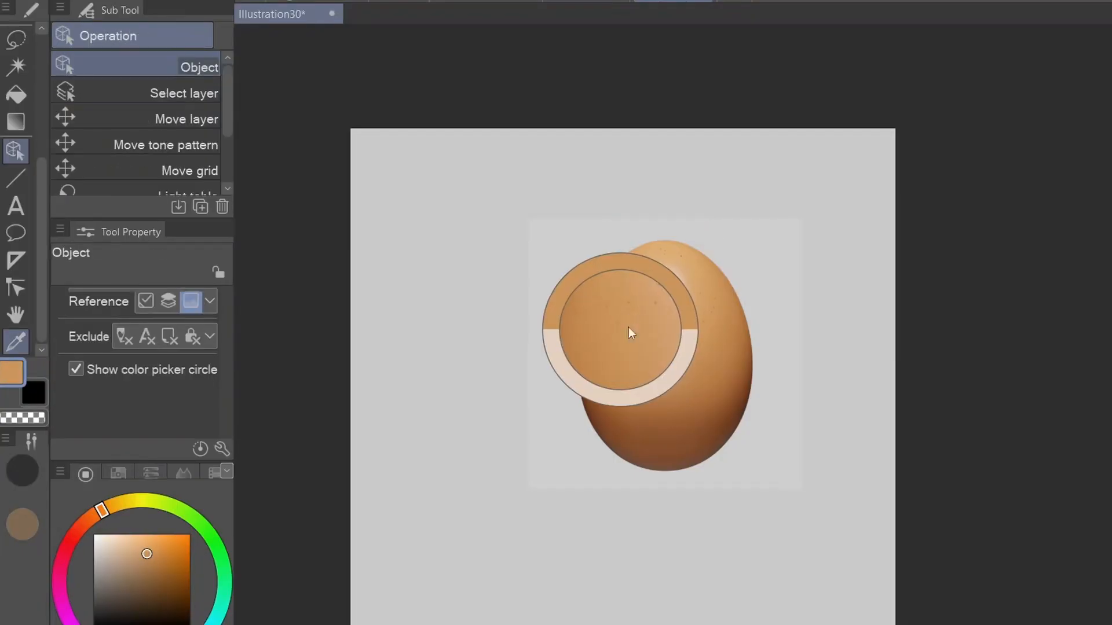
{"action": "left_click", "coordinate": [713, 319], "text": "alt"}
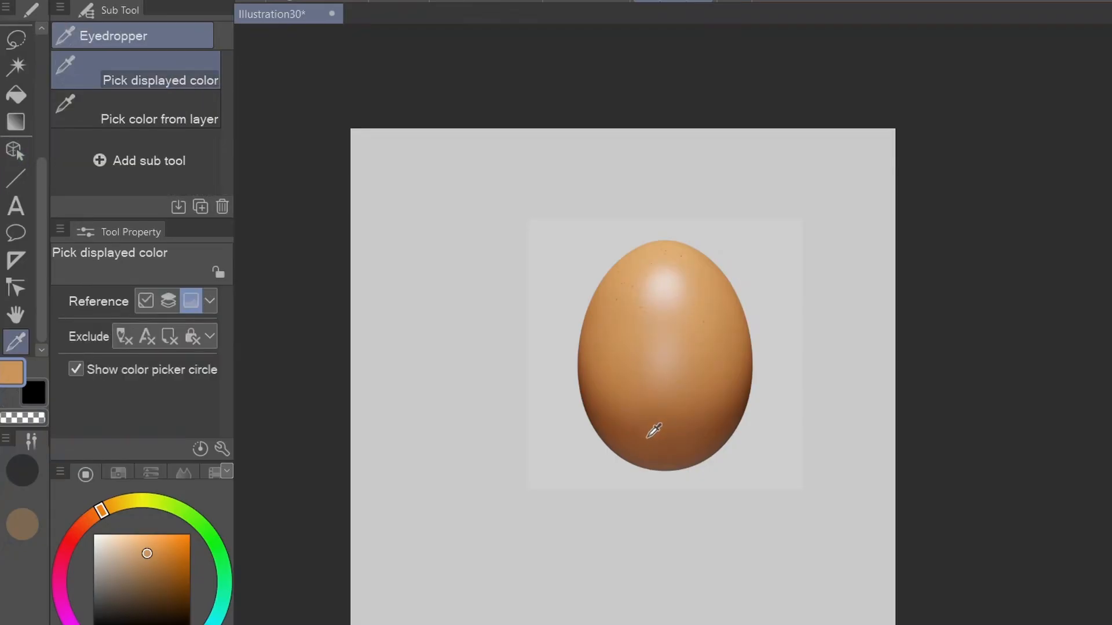
{"action": "left_click", "coordinate": [648, 427]}
{"action": "key", "text": "p"}
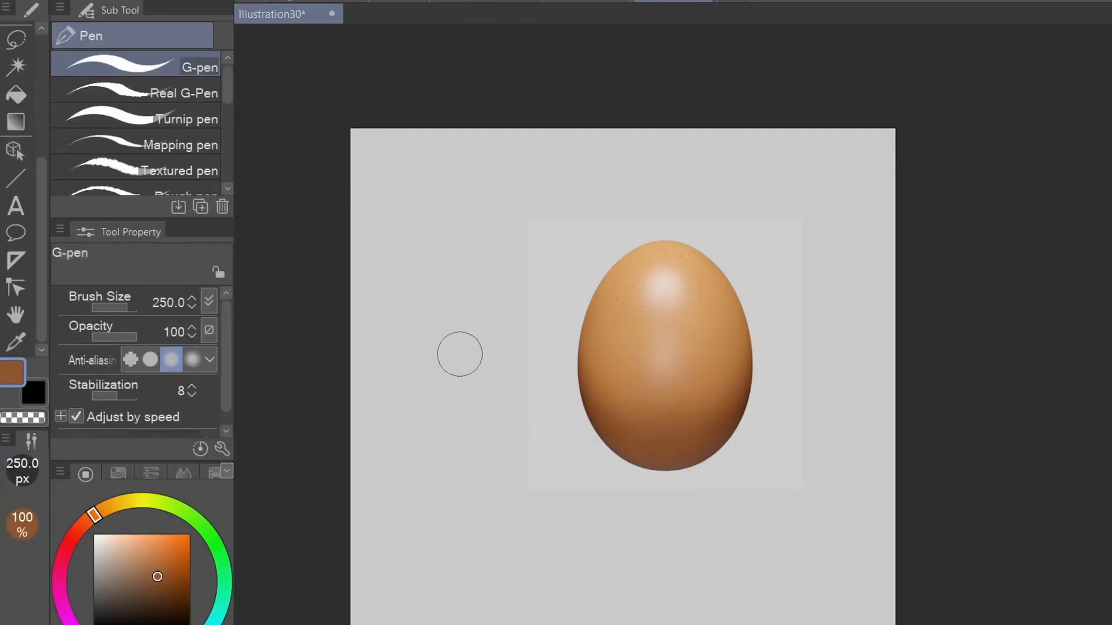
{"action": "left_click_drag", "start_coordinate": [438, 367], "coordinate": [435, 449]}
Sample the photo's highlight and upper orange, and paint a swatch of each color beside the brown one.
{"action": "left_click", "coordinate": [666, 286], "text": "alt"}
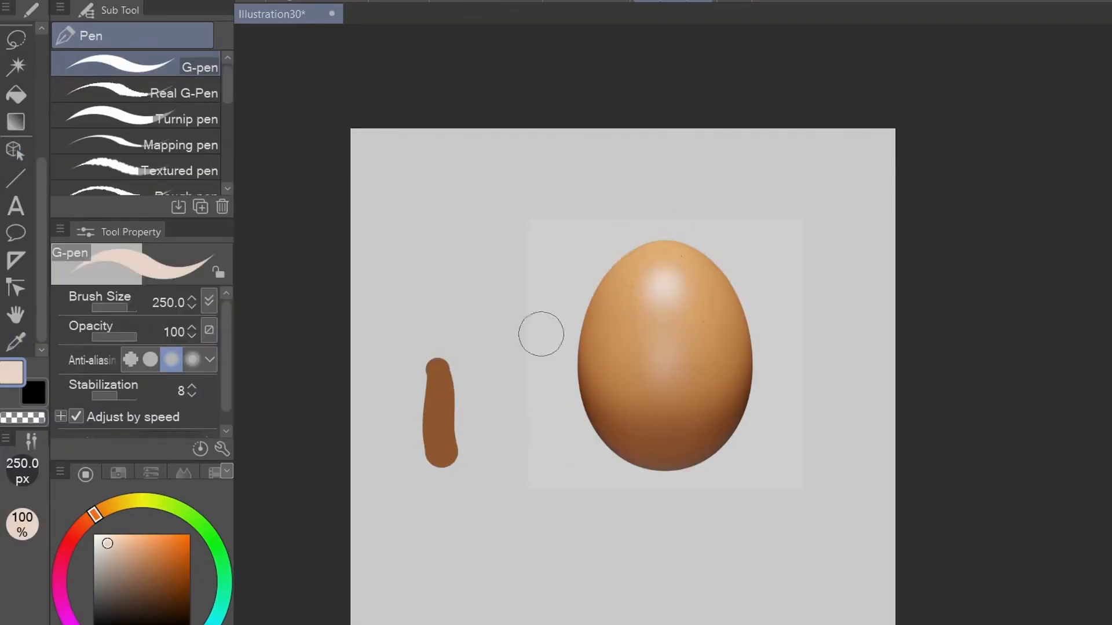
{"action": "left_click_drag", "start_coordinate": [473, 375], "coordinate": [472, 444]}
{"action": "left_click", "coordinate": [655, 264], "text": "alt"}
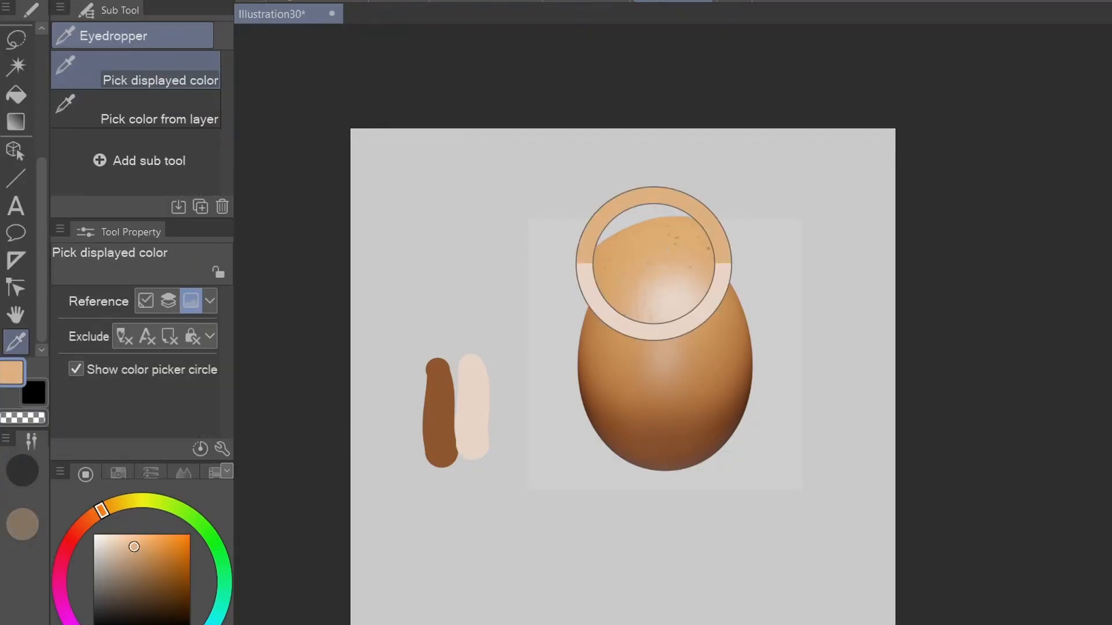
{"action": "left_click_drag", "start_coordinate": [410, 371], "coordinate": [402, 463]}
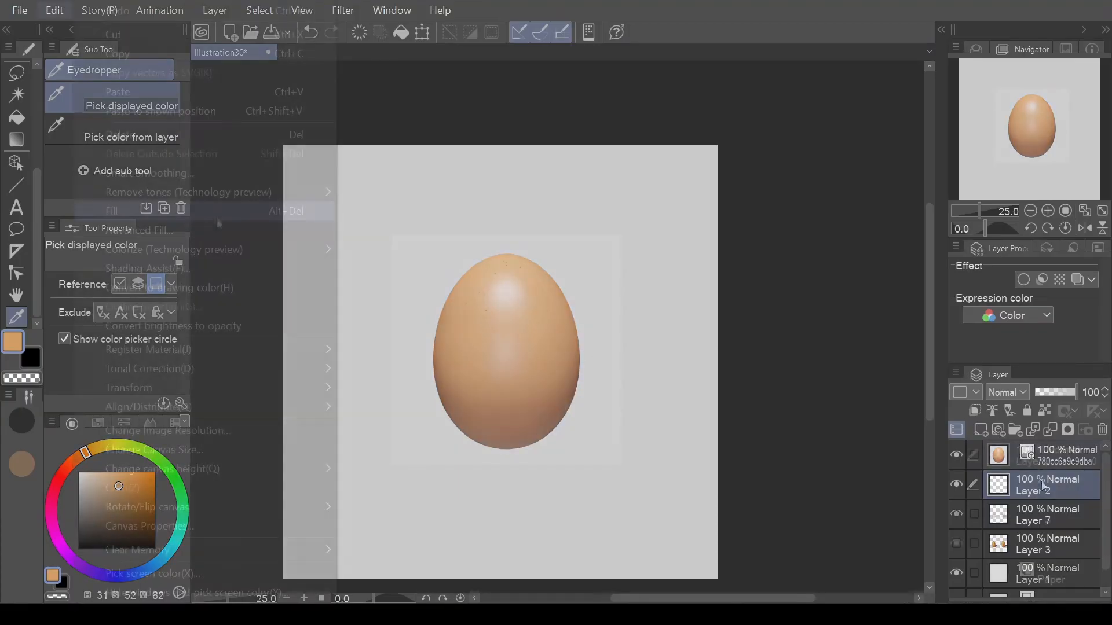
Import the egg photo as an image, resize and reposition it on the canvas, and select the empty Layer 2.
{"action": "mouse_move", "coordinate": [23, 12]}
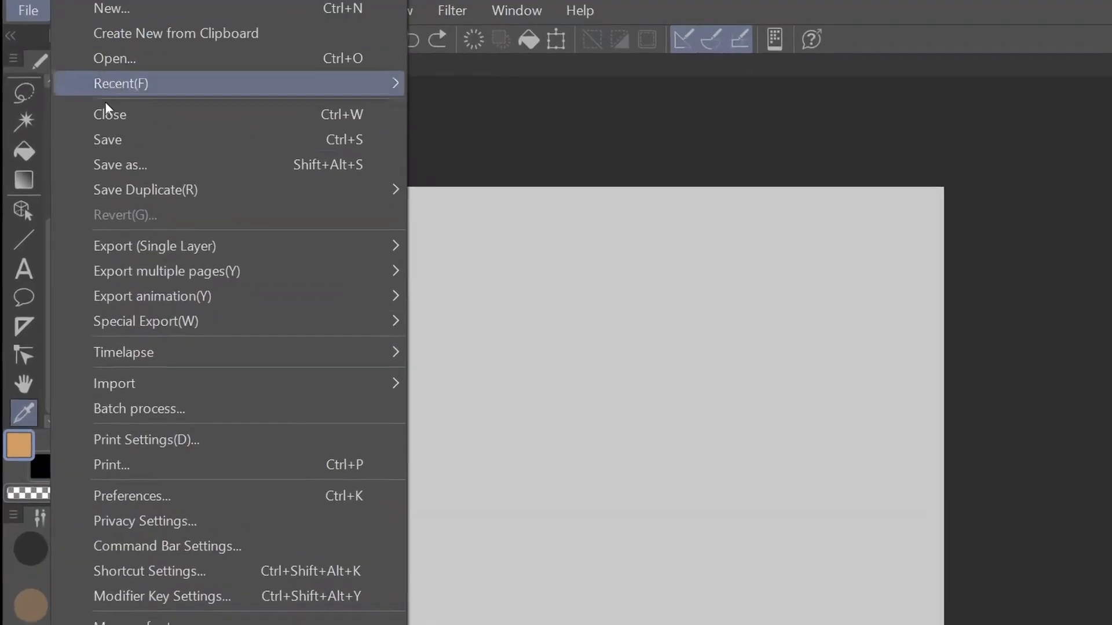
{"action": "left_click", "coordinate": [436, 104]}
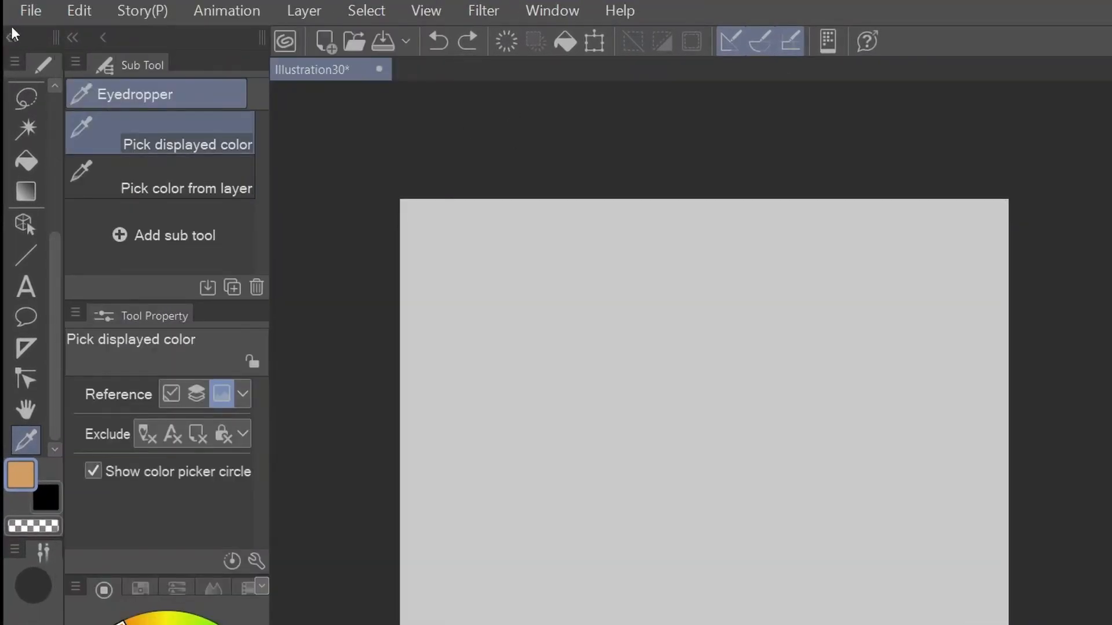
{"action": "left_click", "coordinate": [31, 10]}
{"action": "mouse_move", "coordinate": [165, 405]}
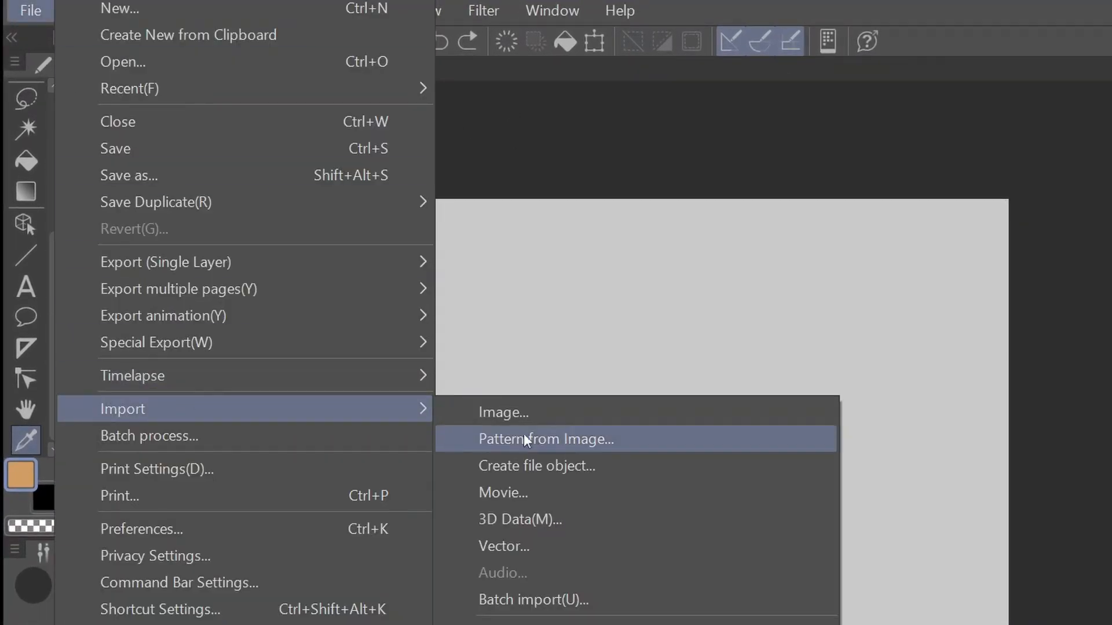
{"action": "left_click", "coordinate": [503, 413]}
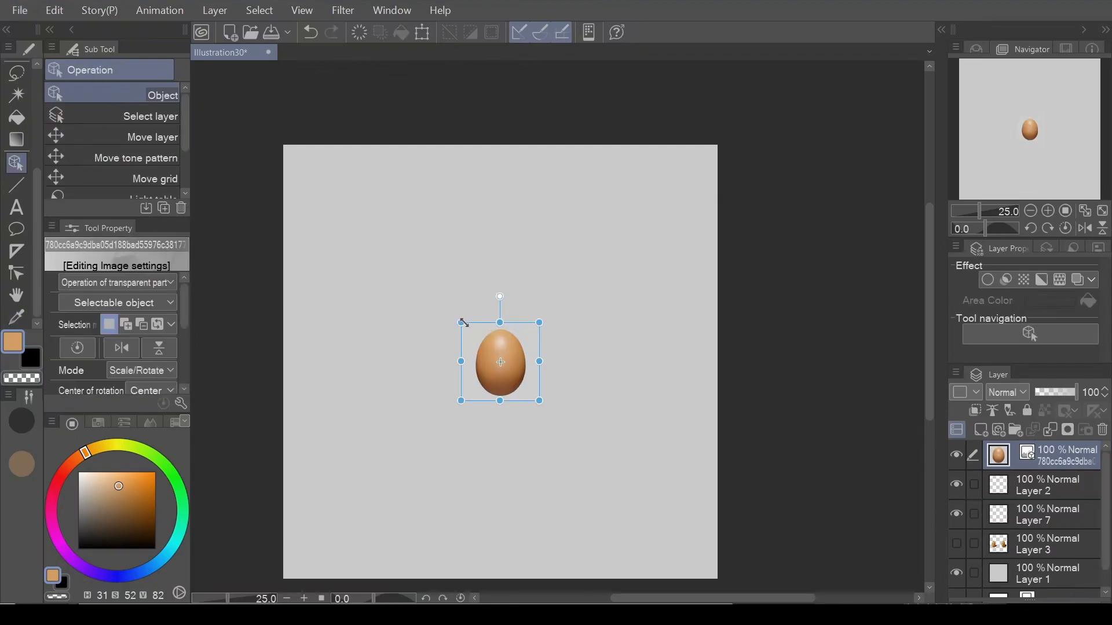
{"action": "left_click_drag", "start_coordinate": [462, 322], "coordinate": [362, 224]}
{"action": "left_click_drag", "start_coordinate": [540, 401], "coordinate": [578, 372]}
{"action": "left_click", "coordinate": [599, 474]}
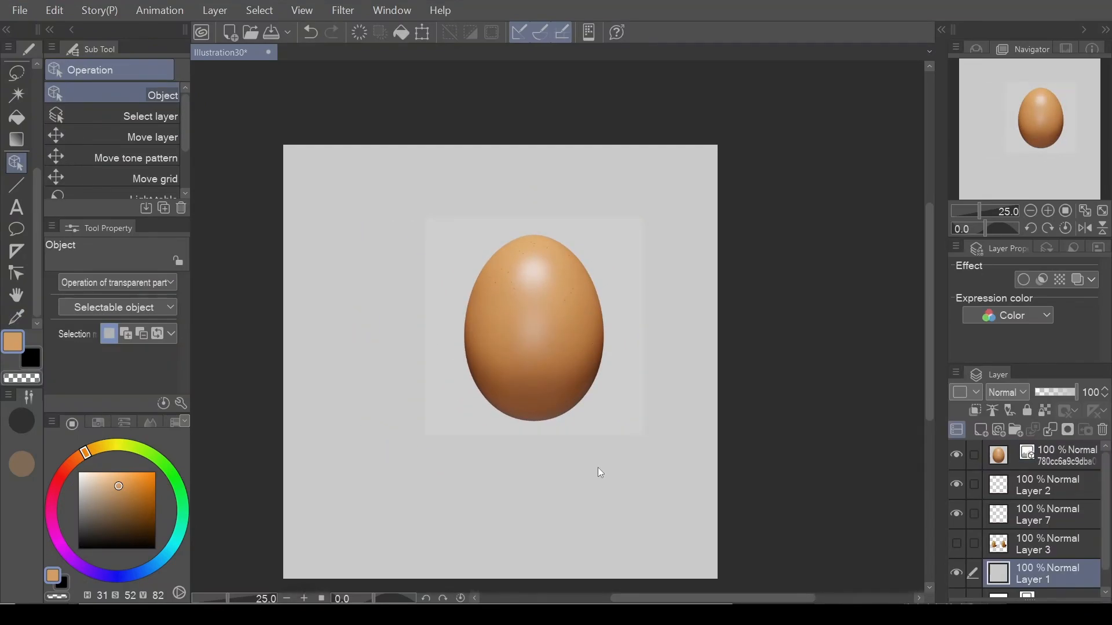
{"action": "left_click", "coordinate": [1043, 490]}
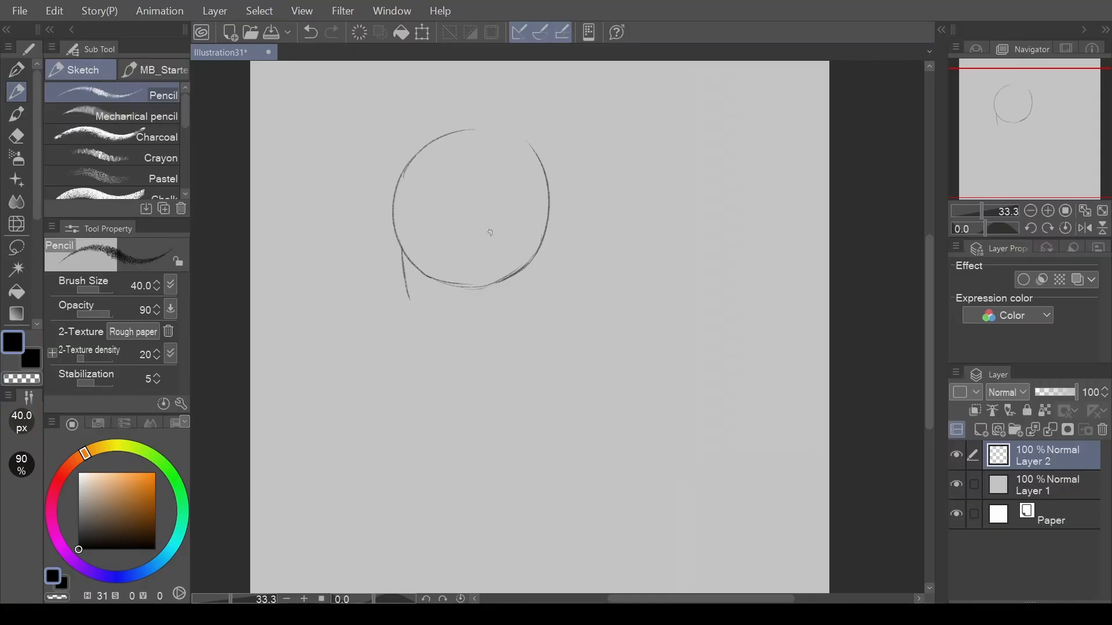
Sketch a character's face, ear, neck and shoulders in black with the Pencil at size 40.
{"action": "left_click_drag", "start_coordinate": [497, 227], "coordinate": [524, 222]}
{"action": "left_click_drag", "start_coordinate": [539, 235], "coordinate": [552, 220]}
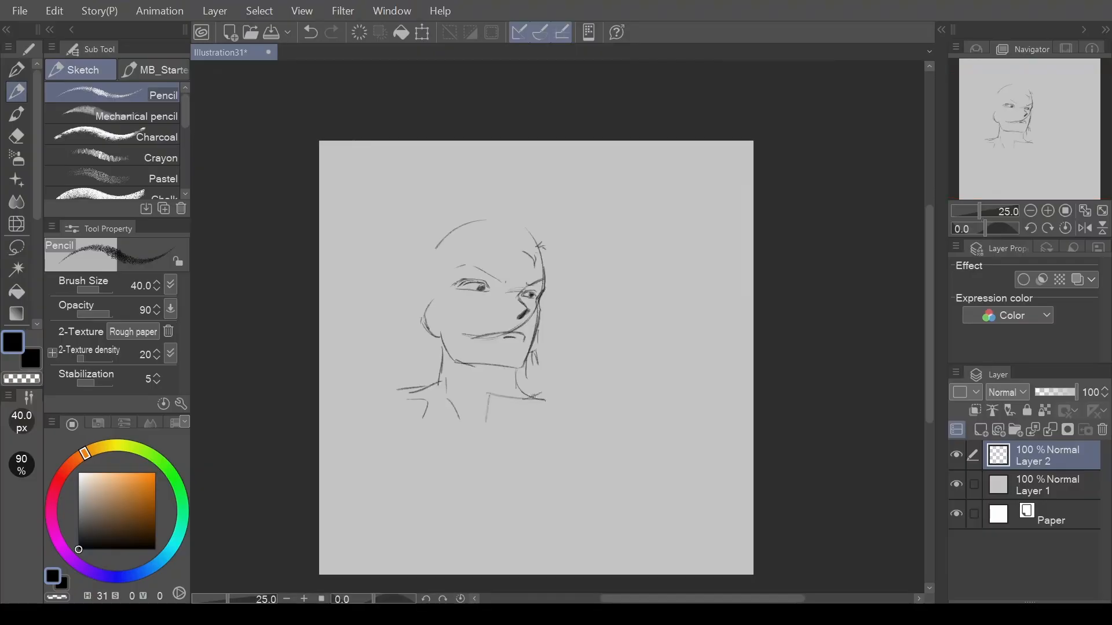
{"action": "mouse_move", "coordinate": [530, 394]}
{"action": "left_mouse_down"}
{"action": "mouse_move", "coordinate": [564, 415]}
{"action": "mouse_move", "coordinate": [608, 420]}
{"action": "left_mouse_up"}
{"action": "left_click_drag", "start_coordinate": [429, 303], "coordinate": [438, 322]}
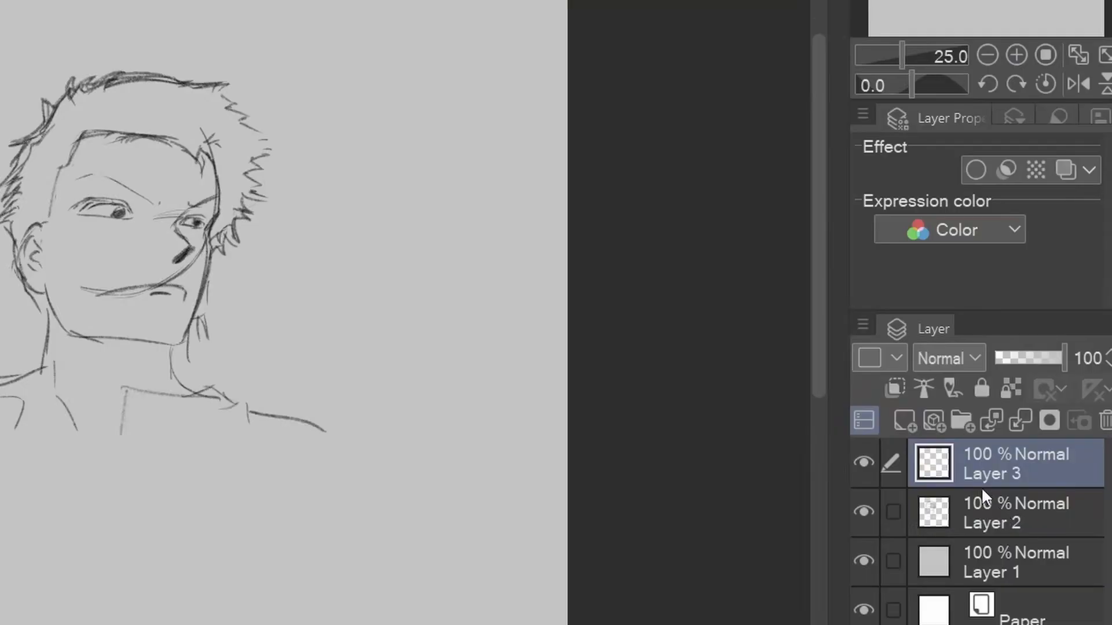
Add a new layer above the sketch for the line art and lower the sketch layer's opacity to 35%.
{"action": "left_click", "coordinate": [982, 493]}
{"action": "left_click_drag", "start_coordinate": [1058, 366], "coordinate": [1014, 379]}
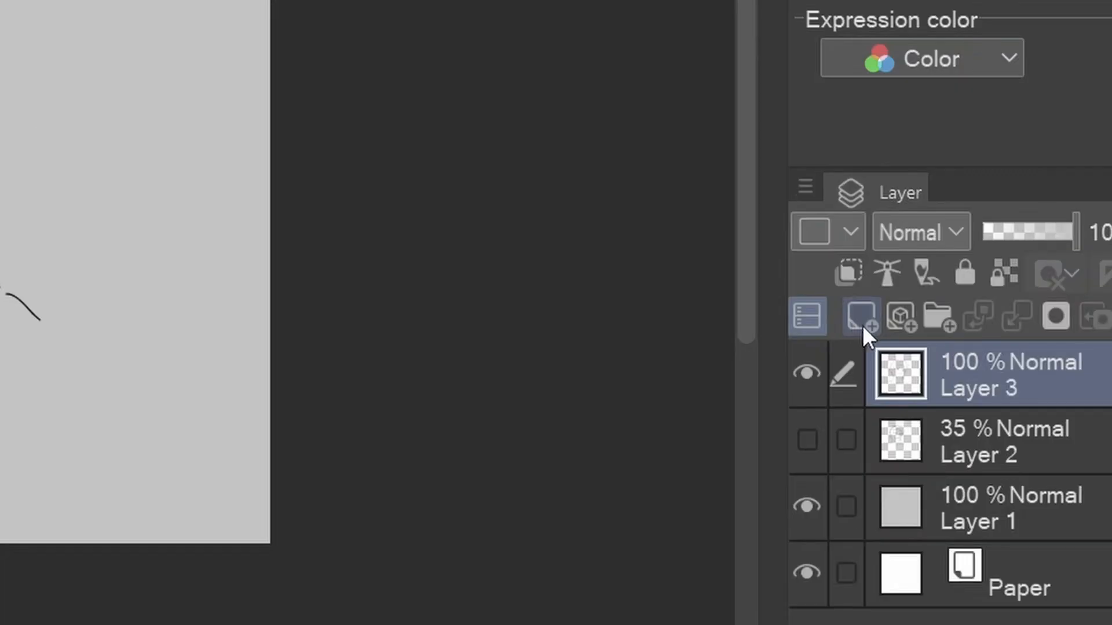
{"action": "left_click", "coordinate": [863, 326]}
{"action": "left_click_drag", "start_coordinate": [1023, 370], "coordinate": [1047, 433]}
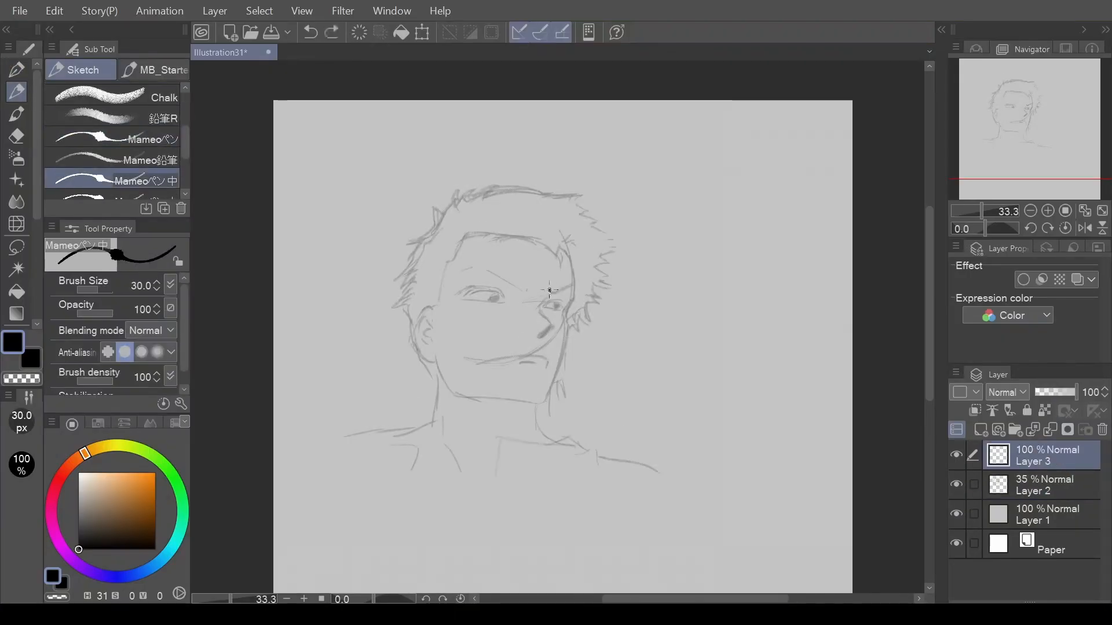
Ink the portrait's line art over the sketch with the Mameoペン中 brush at size 30, undoing the last stray stroke.
{"action": "left_click_drag", "start_coordinate": [549, 291], "coordinate": [573, 284]}
{"action": "left_click_drag", "start_coordinate": [557, 258], "coordinate": [566, 264]}
{"action": "left_click_drag", "start_coordinate": [567, 257], "coordinate": [573, 284]}
{"action": "left_click_drag", "start_coordinate": [548, 303], "coordinate": [562, 307]}
{"action": "key", "text": "ctrl+z"}
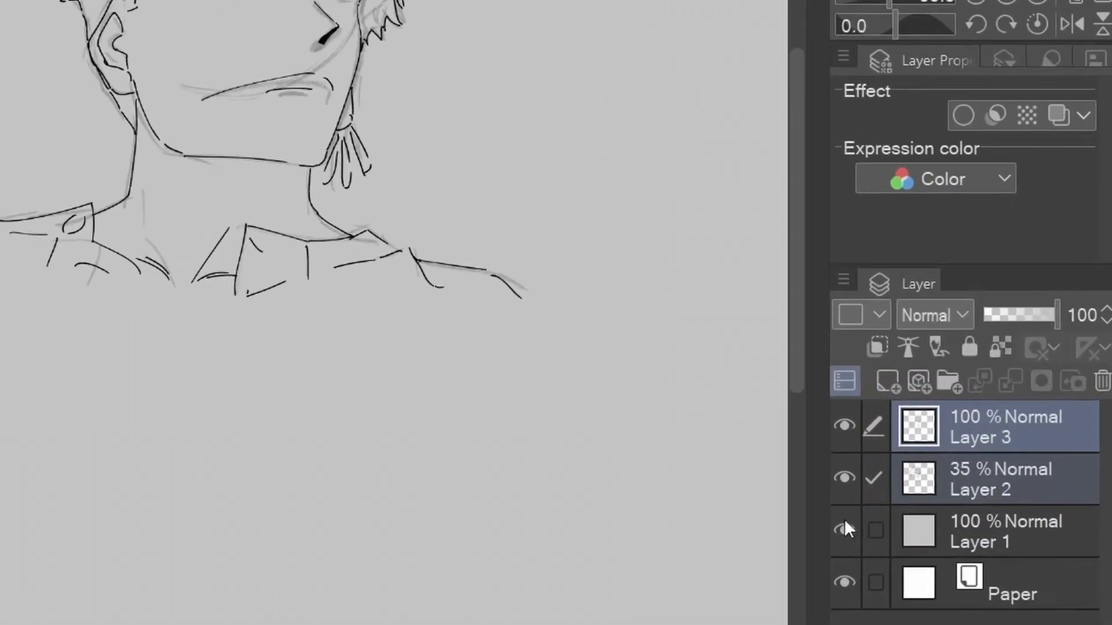
Hide the 35% sketch layer and check the line art on its own at different zoom levels.
{"action": "left_click", "coordinate": [956, 485]}
{"action": "key", "text": "ctrl+minus"}
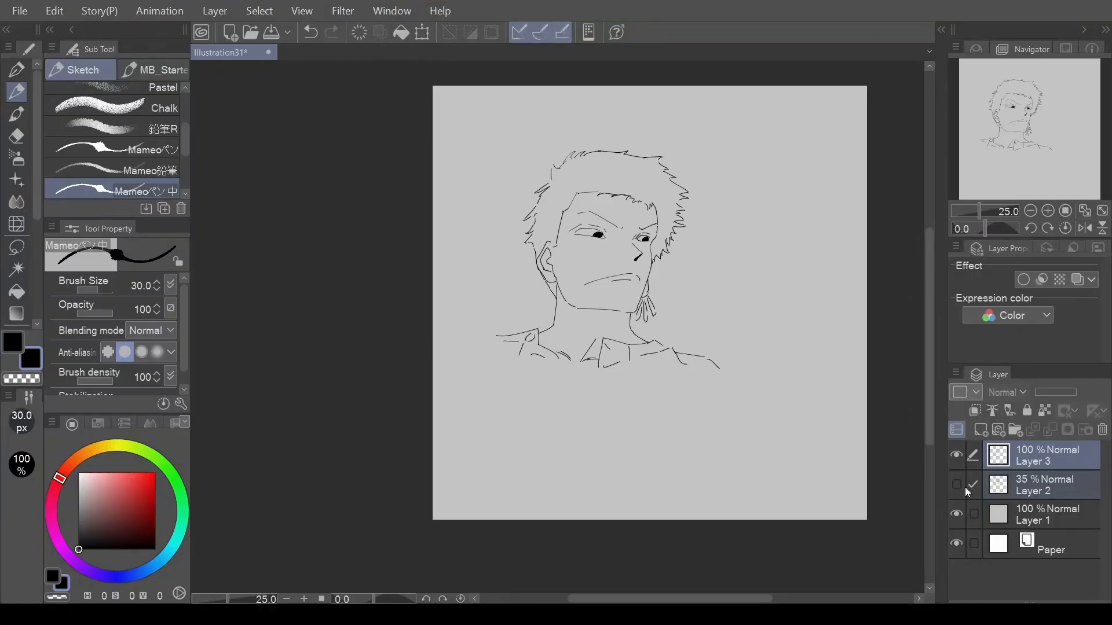
{"action": "key", "text": "ctrl+minus"}
{"action": "left_click_drag", "start_coordinate": [1026, 126], "coordinate": [1045, 141]}
{"action": "key", "text": "ctrl+plus"}
{"action": "key", "text": "ctrl+minus"}
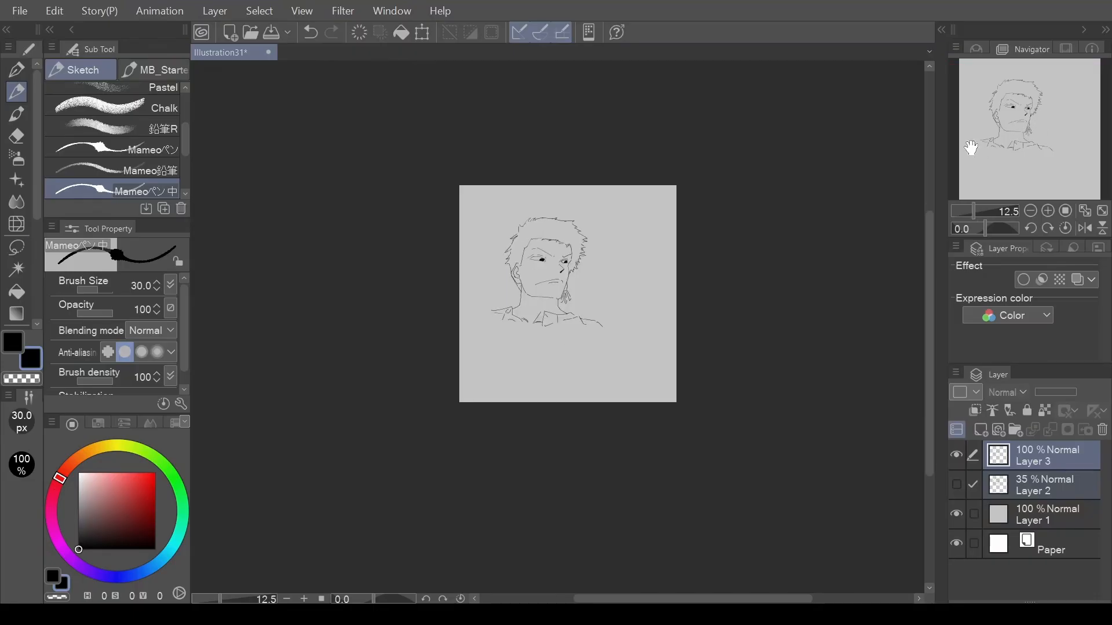
{"action": "key", "text": "m"}
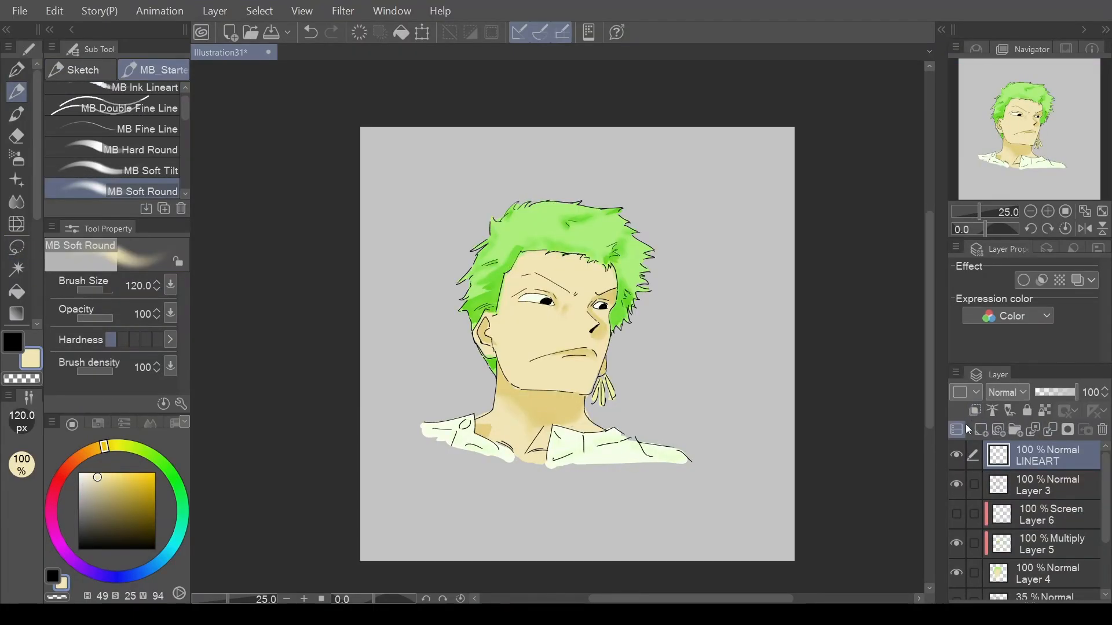
Mark the LINEART layer with the Red palette color, and select the clipped Screen and Multiply layers in turn.
{"action": "left_click", "coordinate": [967, 396]}
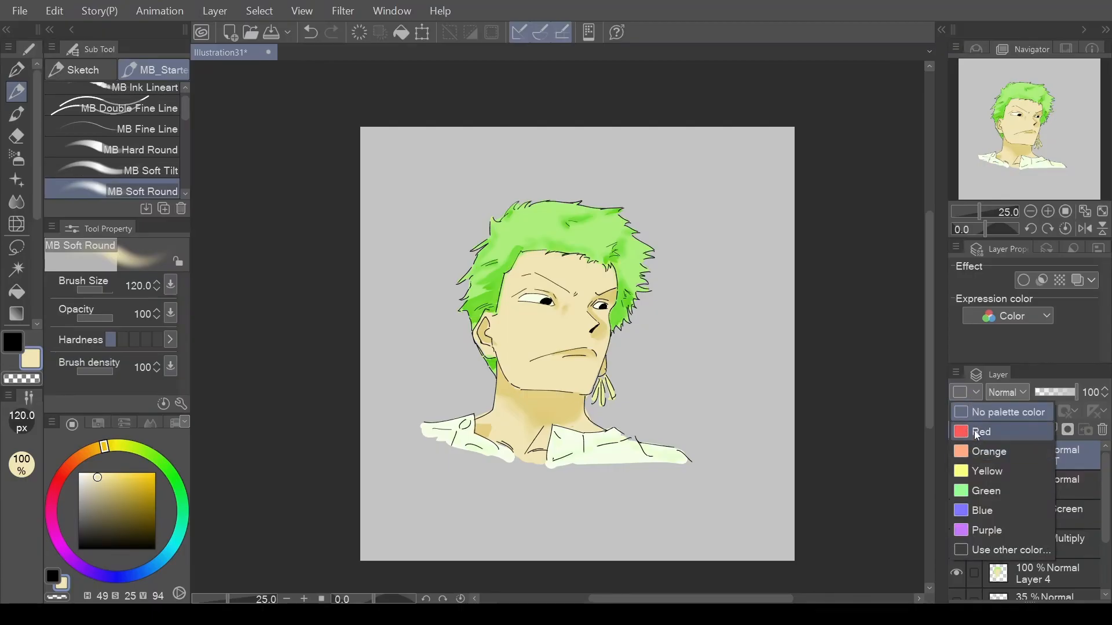
{"action": "left_click", "coordinate": [977, 433]}
{"action": "left_click", "coordinate": [1023, 522]}
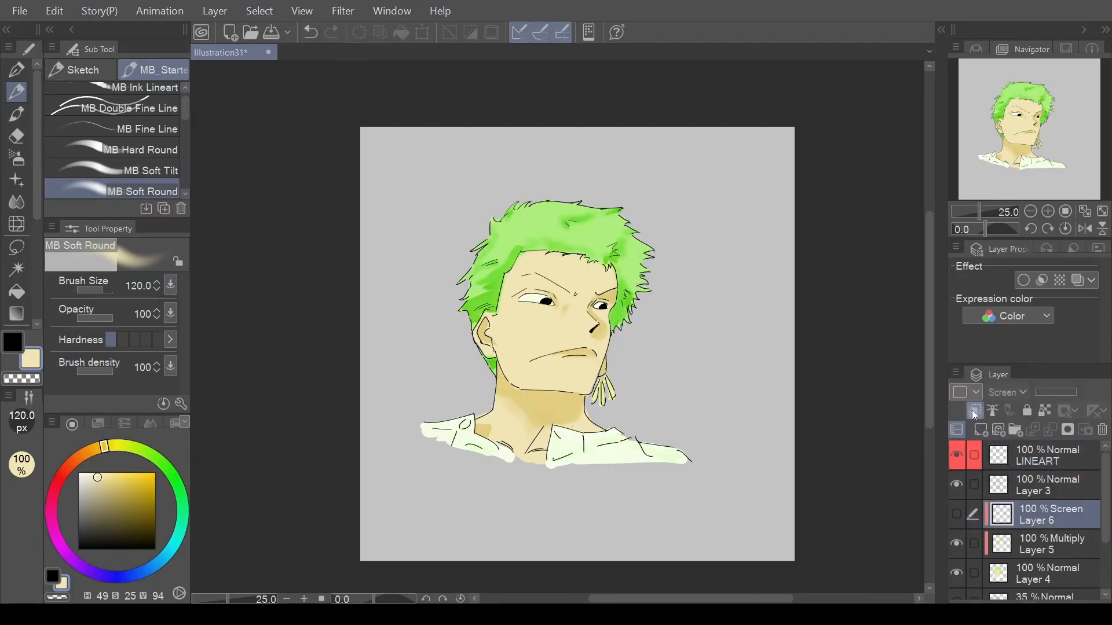
{"action": "left_click", "coordinate": [1015, 545]}
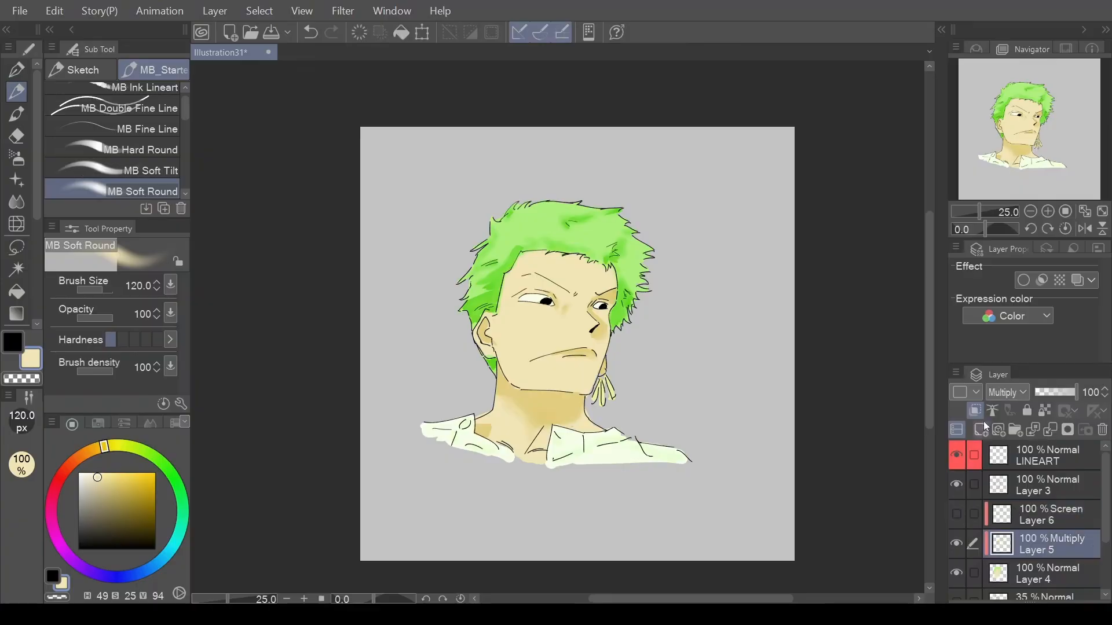
Rename the topmost layer as LINEART.
{"action": "double_click", "coordinate": [1051, 458]}
{"action": "type", "text": "LINEART"}
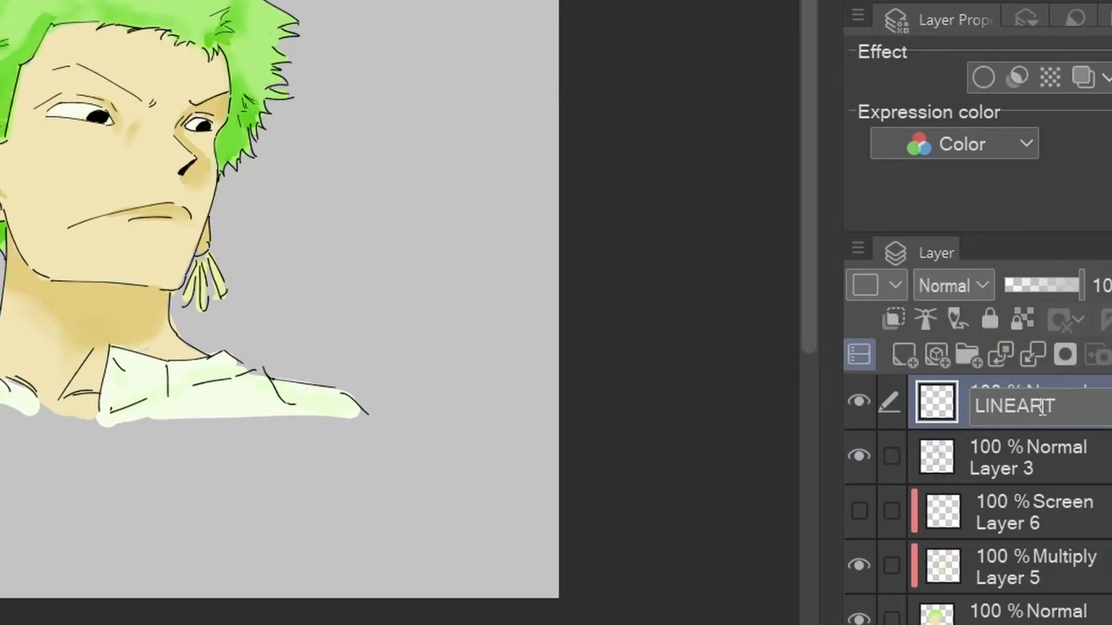
Mark the LINEART layer with the Red palette color and select the clipped Screen layer.
{"action": "key", "text": "Return"}
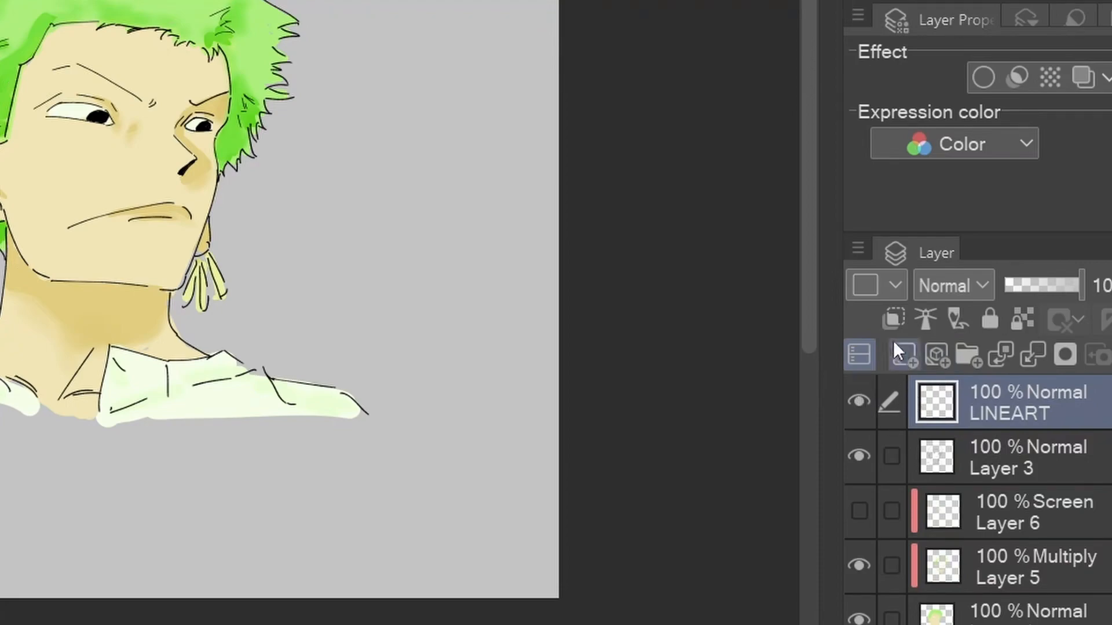
{"action": "left_click", "coordinate": [885, 289]}
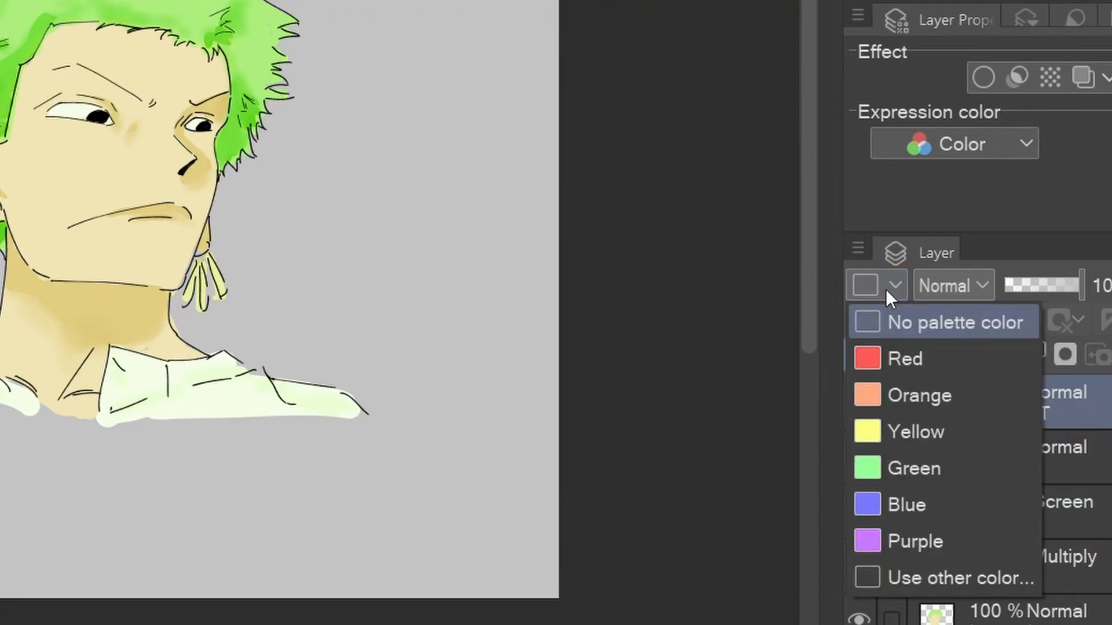
{"action": "left_click", "coordinate": [889, 359]}
{"action": "left_click", "coordinate": [961, 506]}
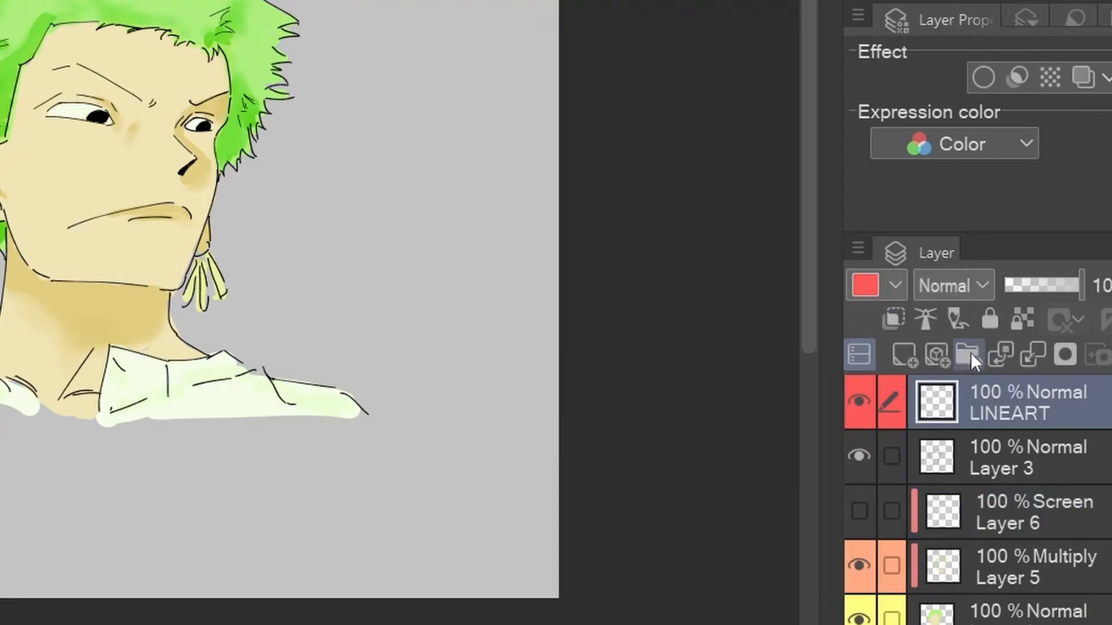
Group the LINEART layer and Layer 3 in a new layer folder and open the folder's name for editing.
{"action": "left_click", "coordinate": [970, 354]}
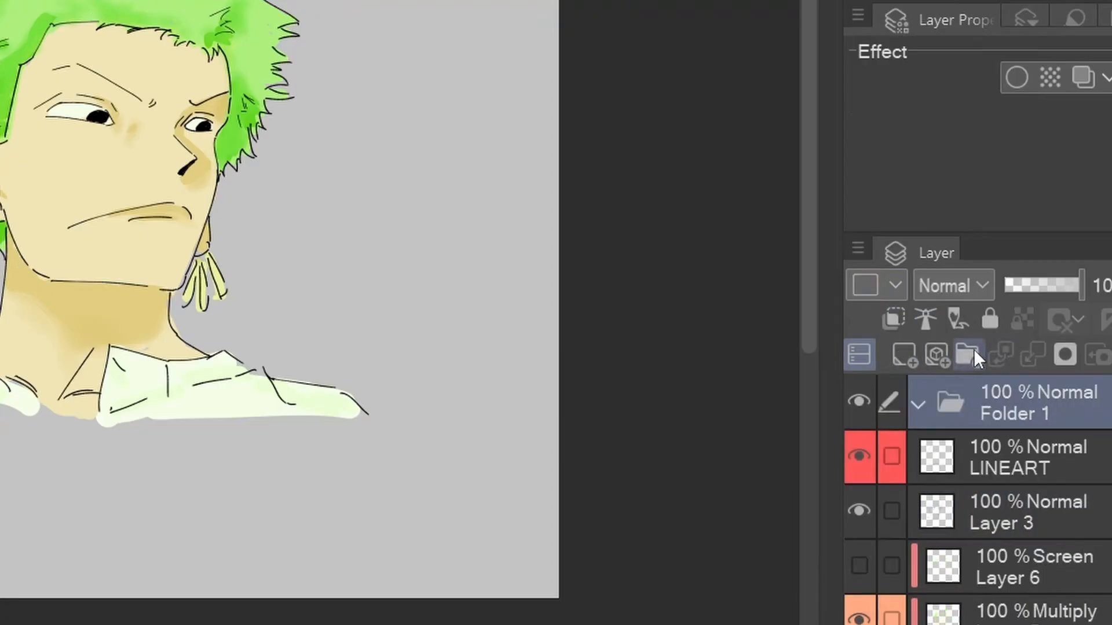
{"action": "left_click_drag", "start_coordinate": [983, 467], "coordinate": [1016, 412]}
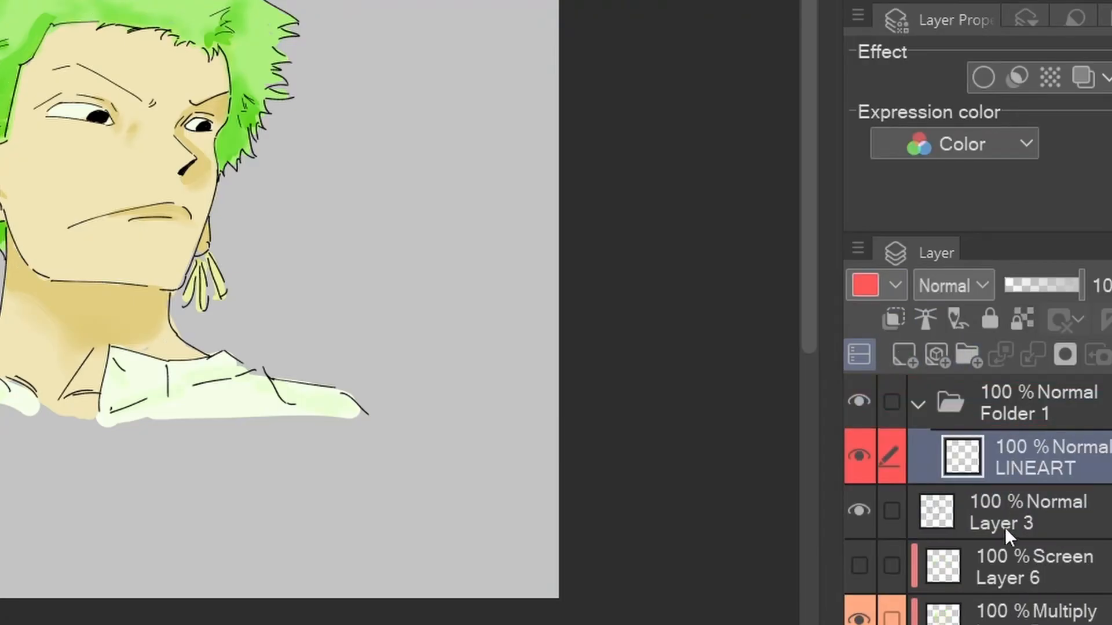
{"action": "left_click_drag", "start_coordinate": [1003, 523], "coordinate": [1035, 414]}
{"action": "left_click", "coordinate": [1035, 408]}
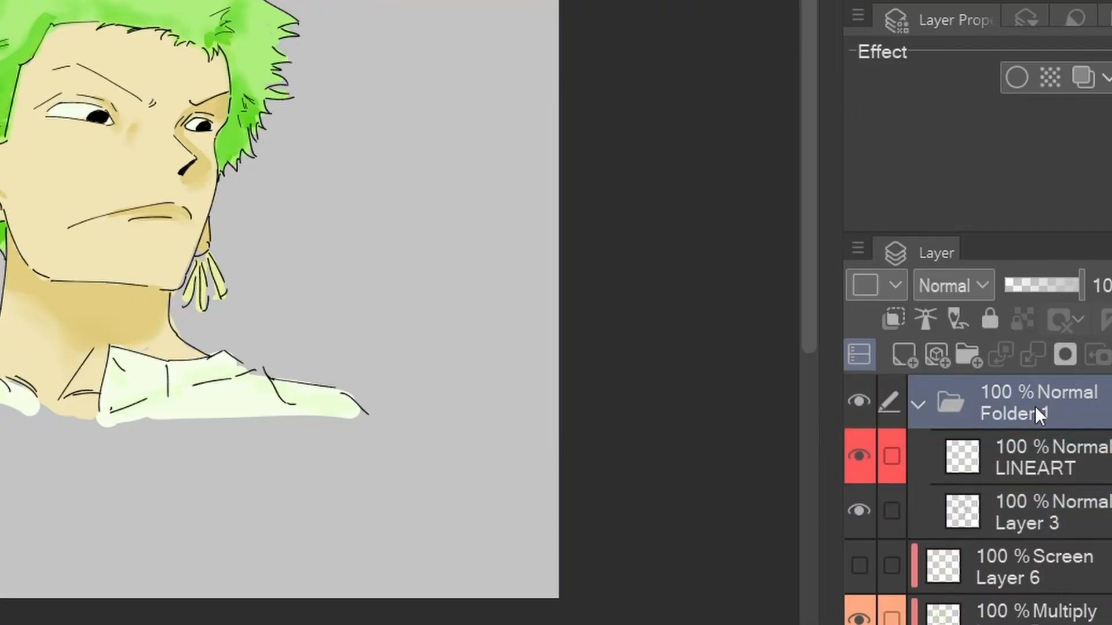
{"action": "double_click", "coordinate": [1035, 407]}
{"action": "left_click", "coordinate": [964, 390]}
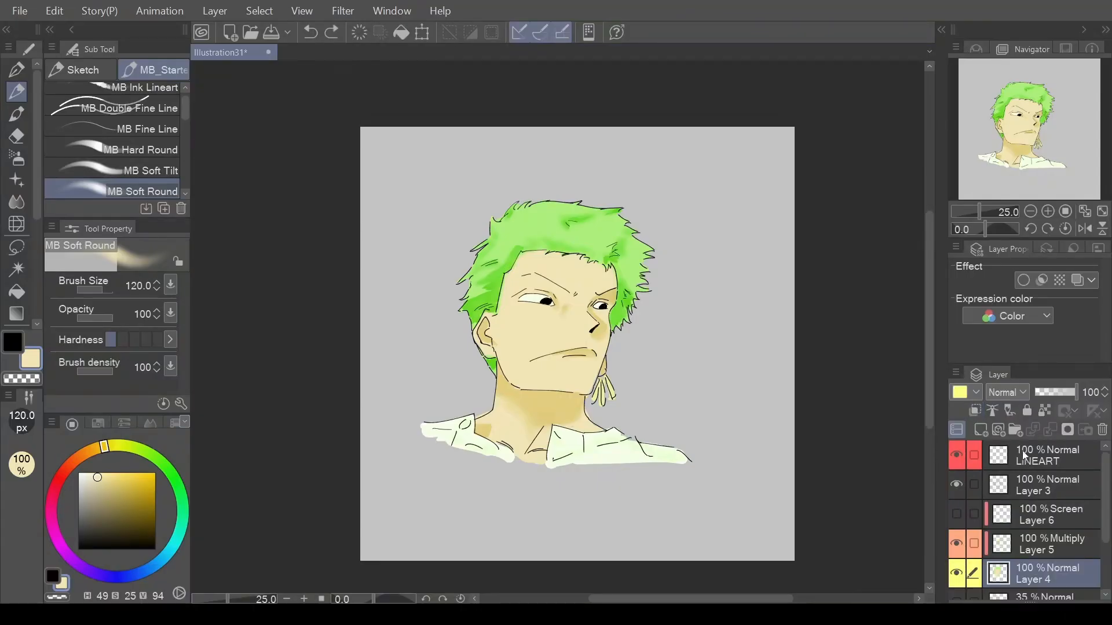
Add a layer folder above LINEART, move the LINEART layer into it and select Layer 3.
{"action": "left_click", "coordinate": [1023, 455]}
{"action": "left_click", "coordinate": [1016, 430]}
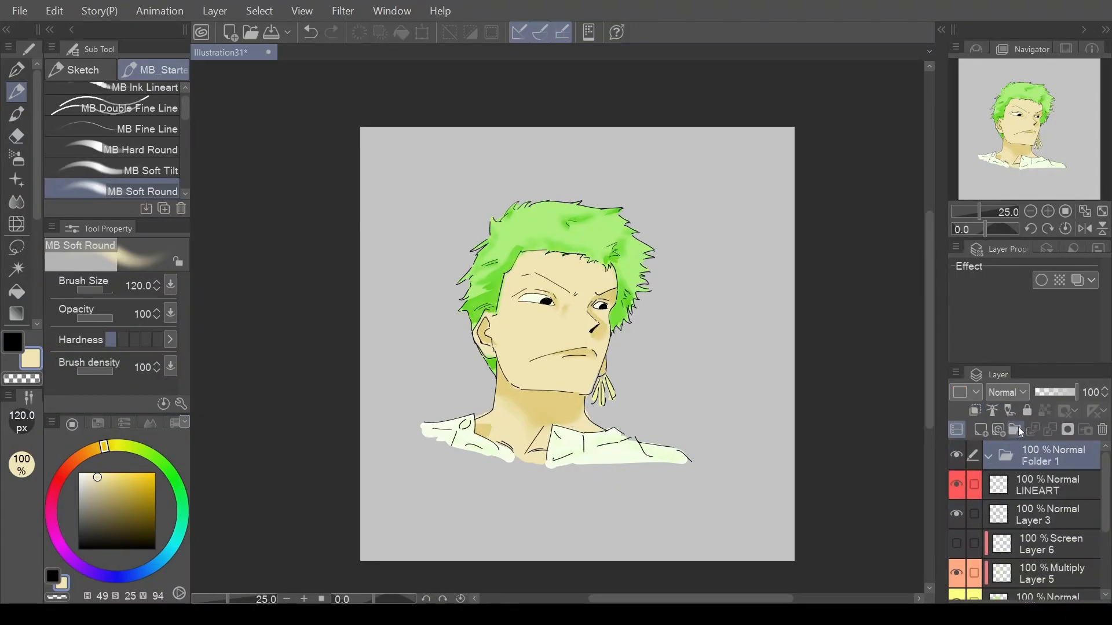
{"action": "left_click_drag", "start_coordinate": [1023, 491], "coordinate": [1036, 463]}
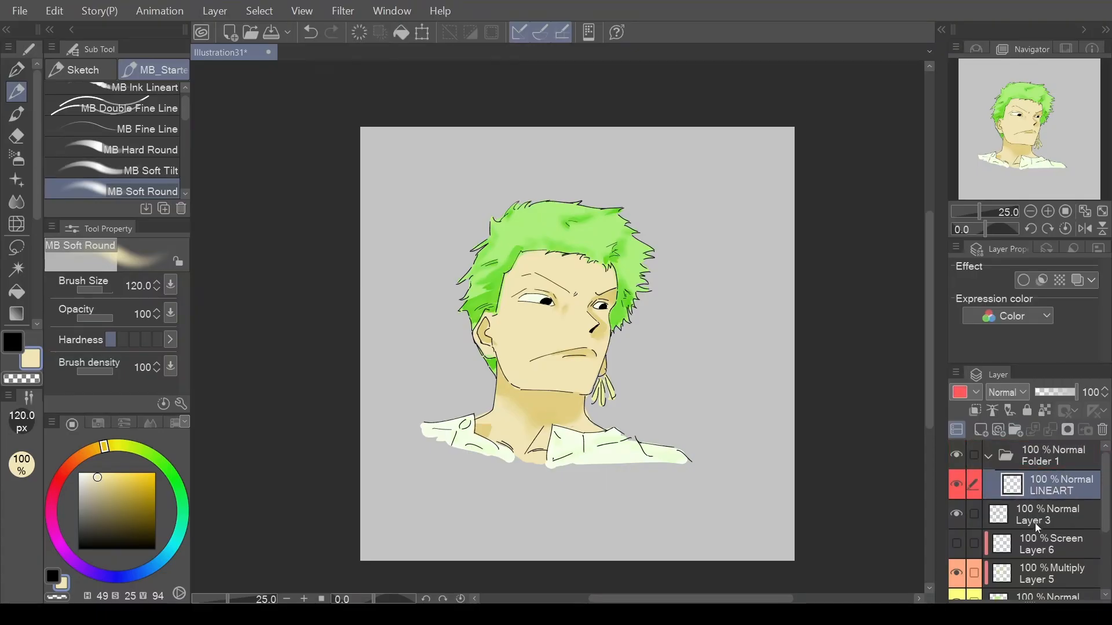
{"action": "mouse_move", "coordinate": [1034, 521]}
{"action": "left_mouse_down"}
{"action": "mouse_move", "coordinate": [1047, 500]}
{"action": "mouse_move", "coordinate": [1046, 508]}
{"action": "left_mouse_up"}
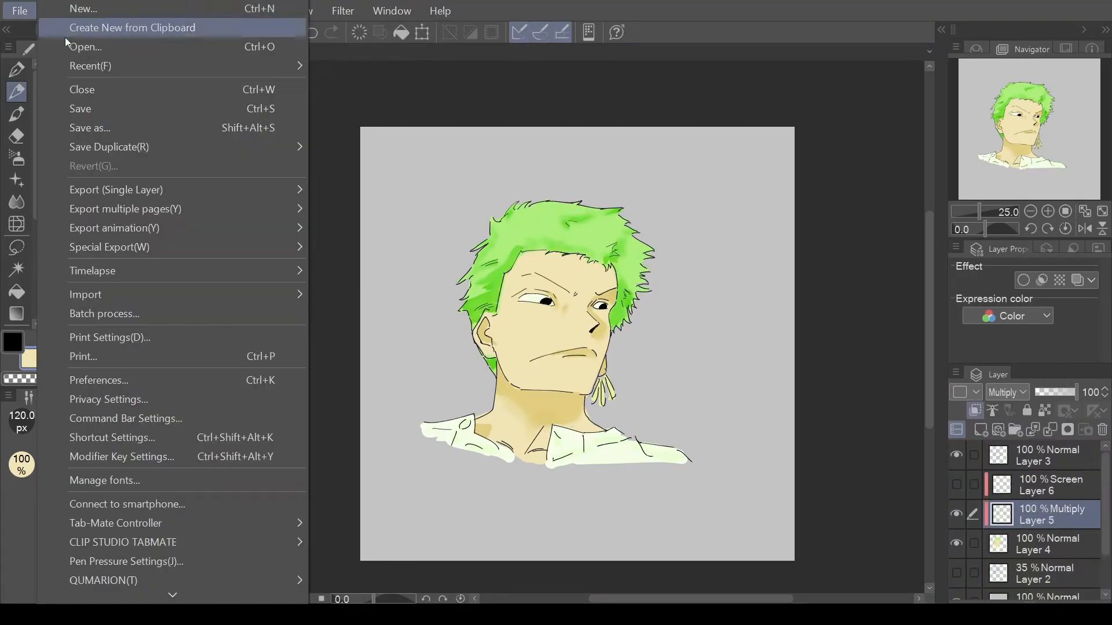
Open the timelapse recording prompt for the canvas and dismiss it.
{"action": "mouse_move", "coordinate": [273, 275]}
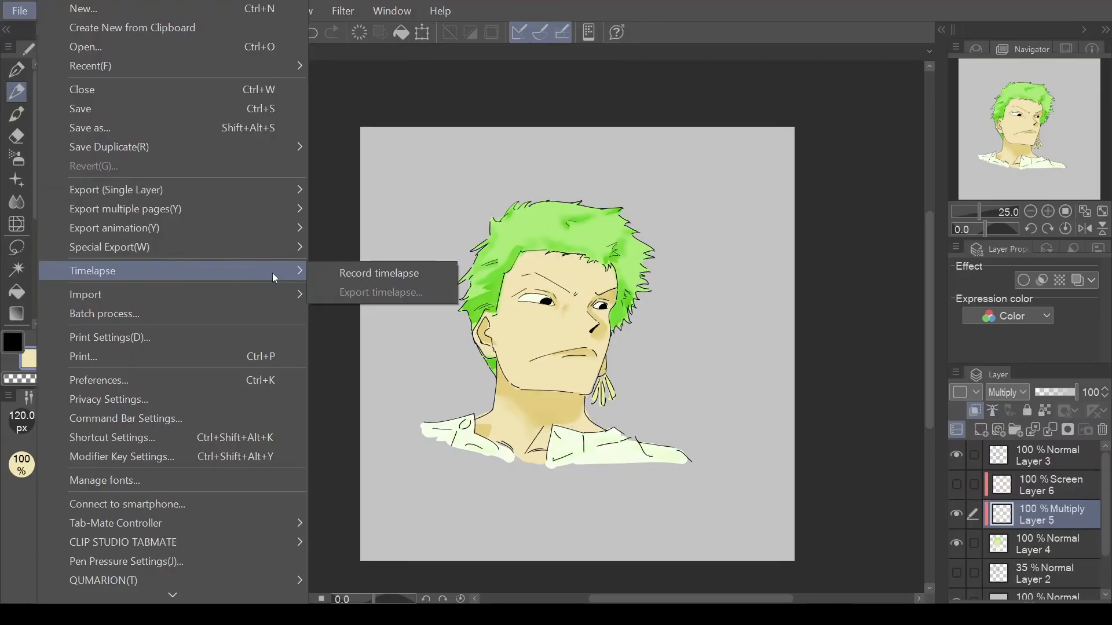
{"action": "left_click", "coordinate": [367, 277]}
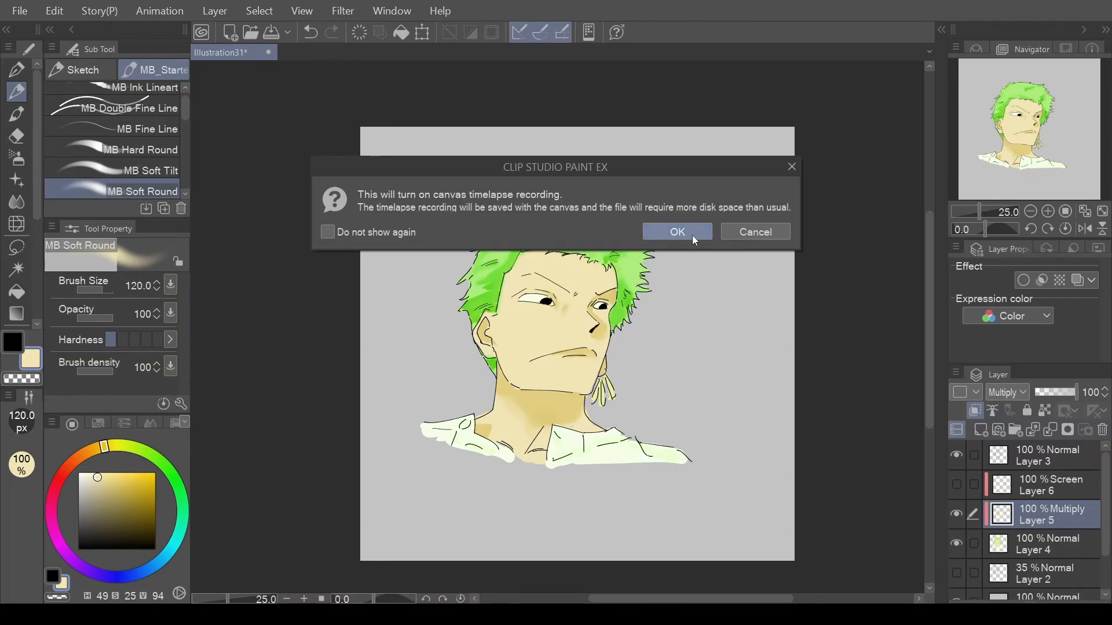
{"action": "left_click", "coordinate": [792, 166]}
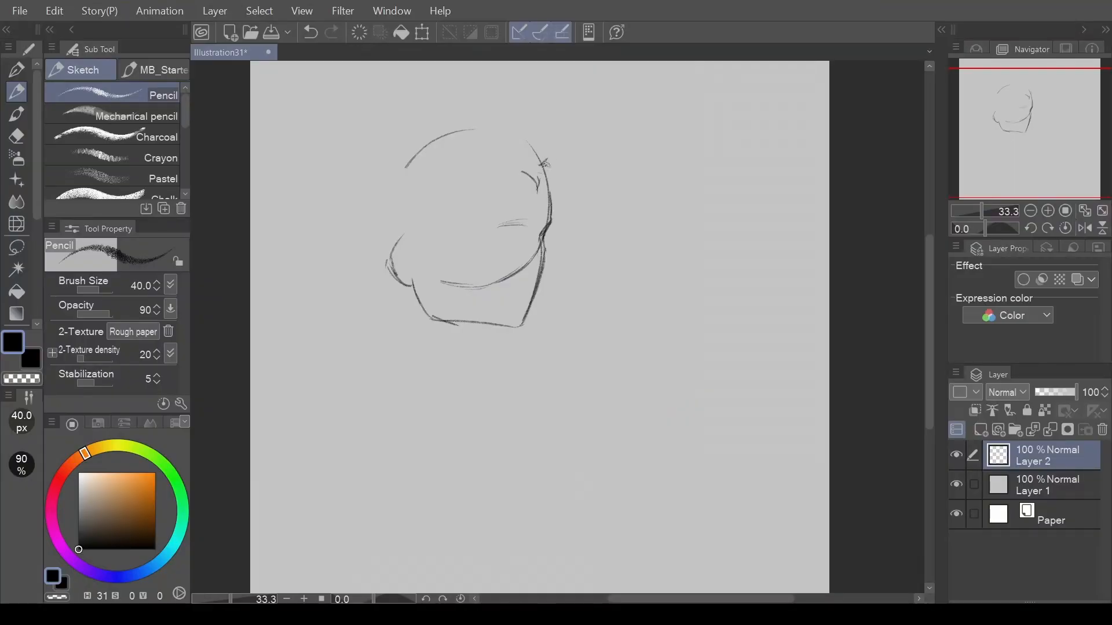
Reposition the view of the portrait through the Navigator and toggle the horizontal flip of the canvas view.
{"action": "left_click_drag", "start_coordinate": [545, 165], "coordinate": [553, 167]}
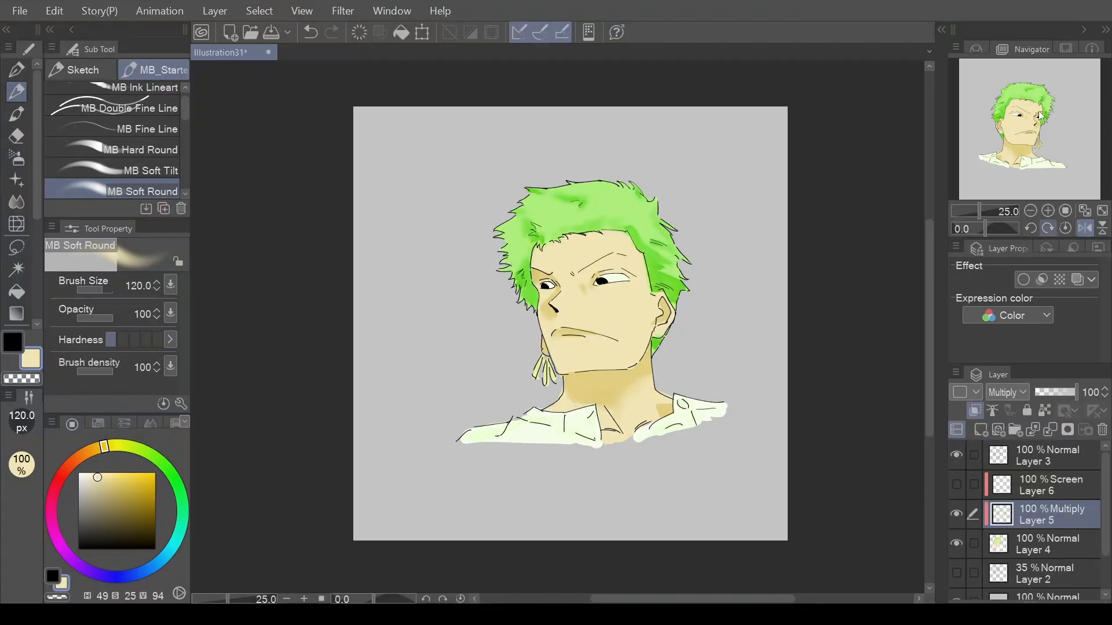
{"action": "scroll", "coordinate": [1053, 112], "scroll_direction": "up", "scroll_amount": 1}
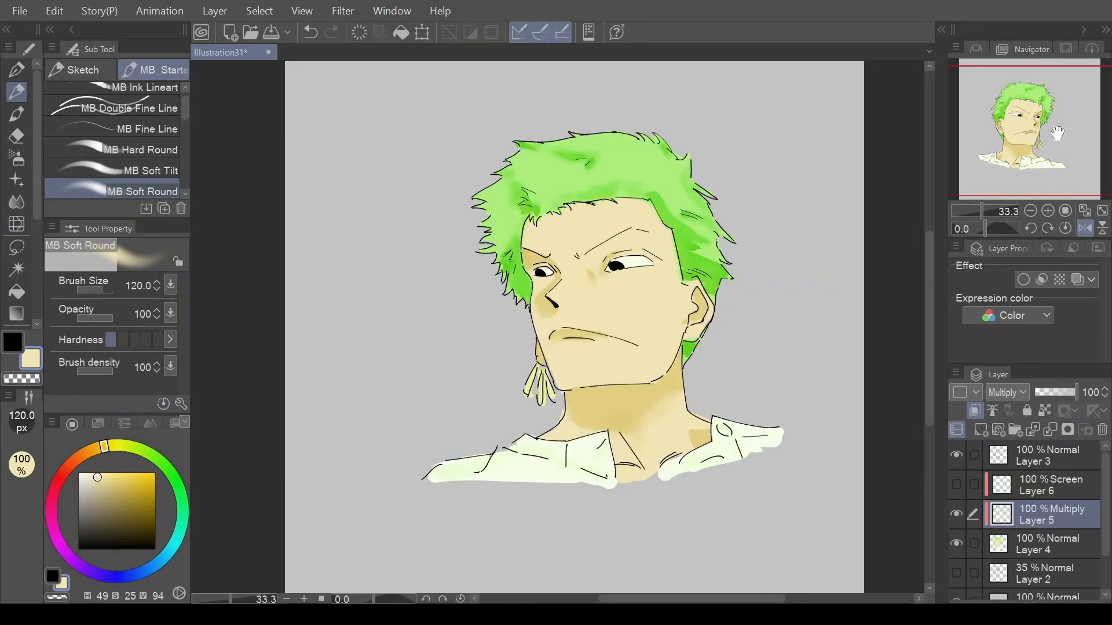
{"action": "mouse_move", "coordinate": [1052, 134]}
{"action": "left_mouse_down"}
{"action": "mouse_move", "coordinate": [1068, 132]}
{"action": "mouse_move", "coordinate": [1014, 129]}
{"action": "mouse_move", "coordinate": [1011, 105]}
{"action": "mouse_move", "coordinate": [1004, 129]}
{"action": "left_mouse_up"}
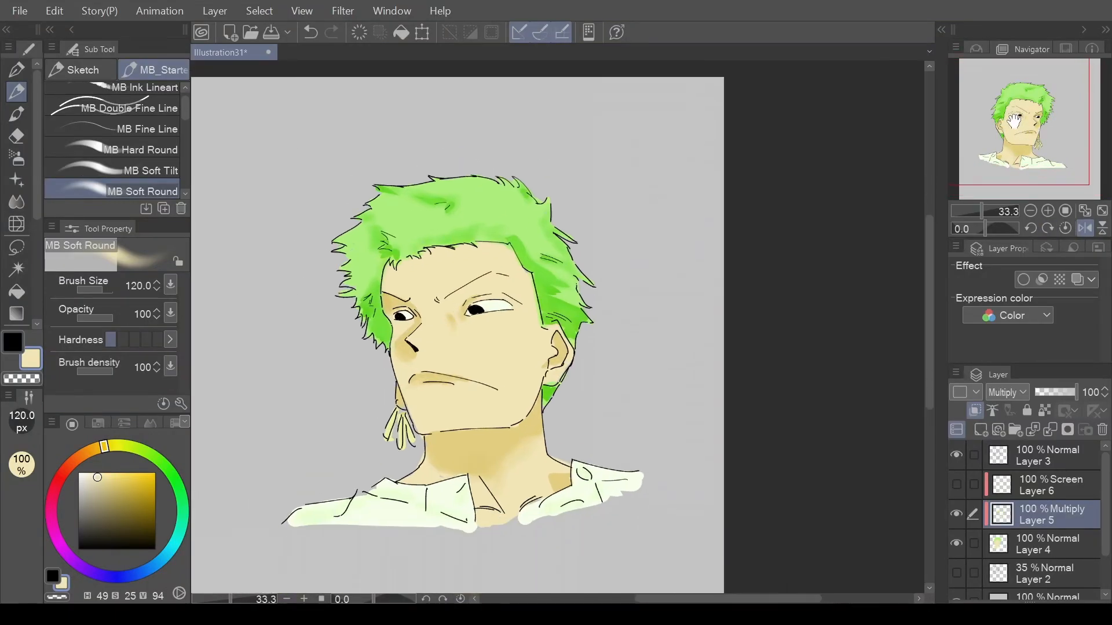
{"action": "left_click", "coordinate": [1085, 229]}
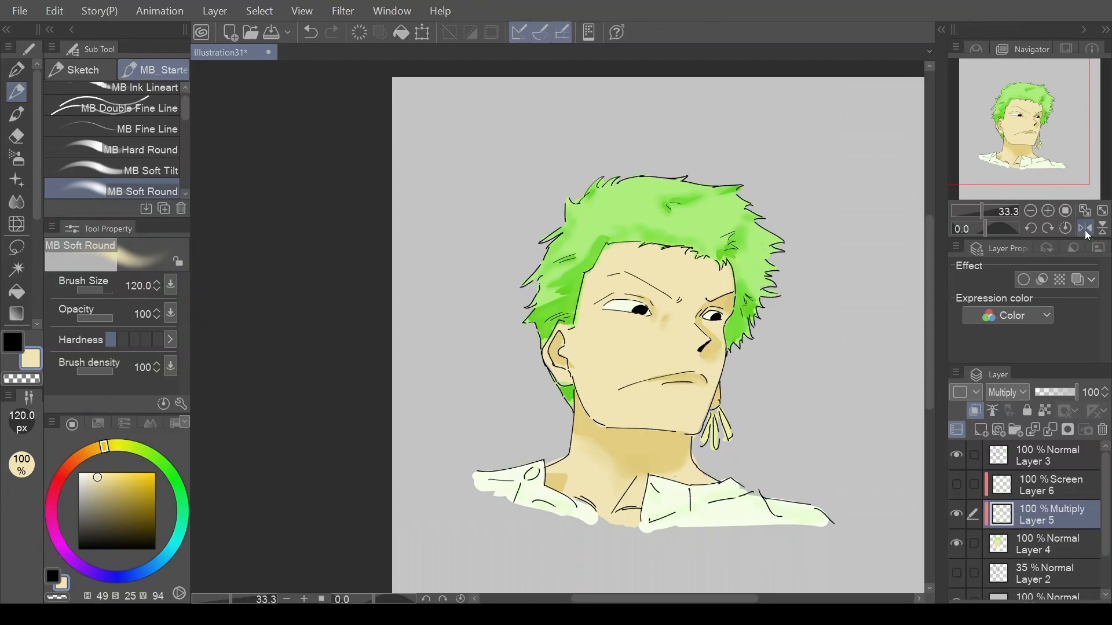
{"action": "left_click", "coordinate": [1085, 231]}
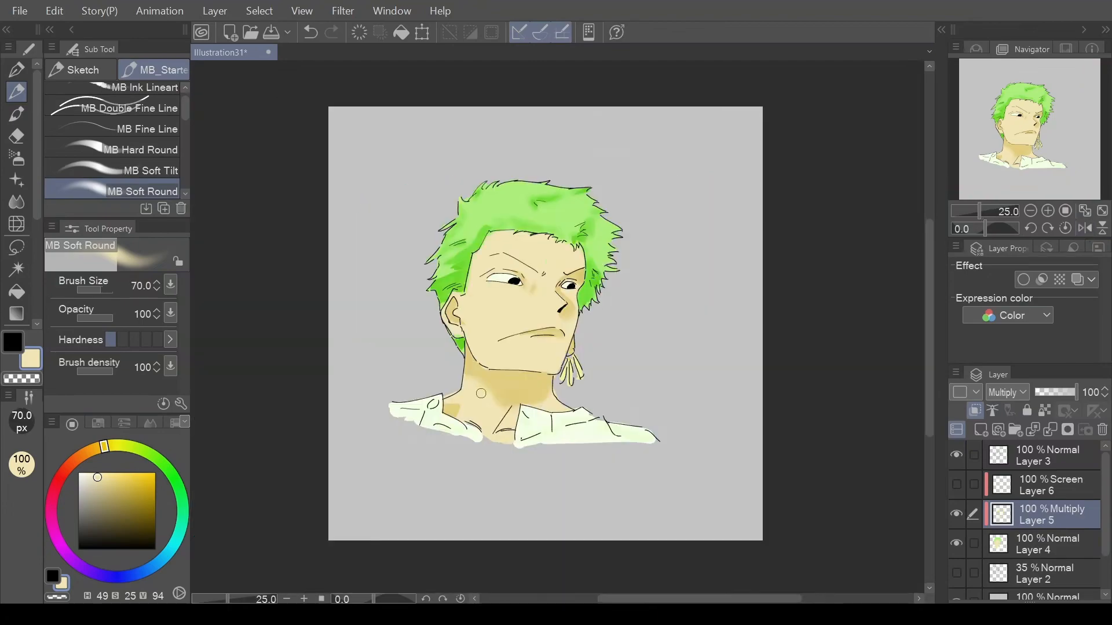
{"action": "key", "text": "bracketright"}
{"action": "key", "text": "bracketright"}
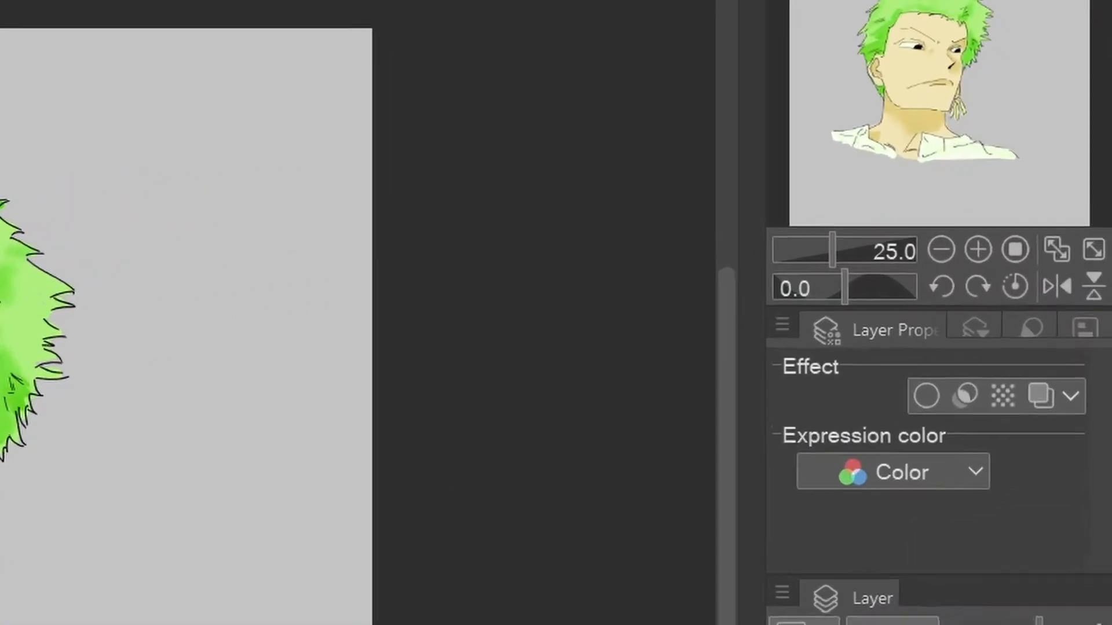
Compare the portrait with its mirror image by repeatedly flipping the view horizontally at 25% and 12.5% zoom.
{"action": "left_click", "coordinate": [1050, 295]}
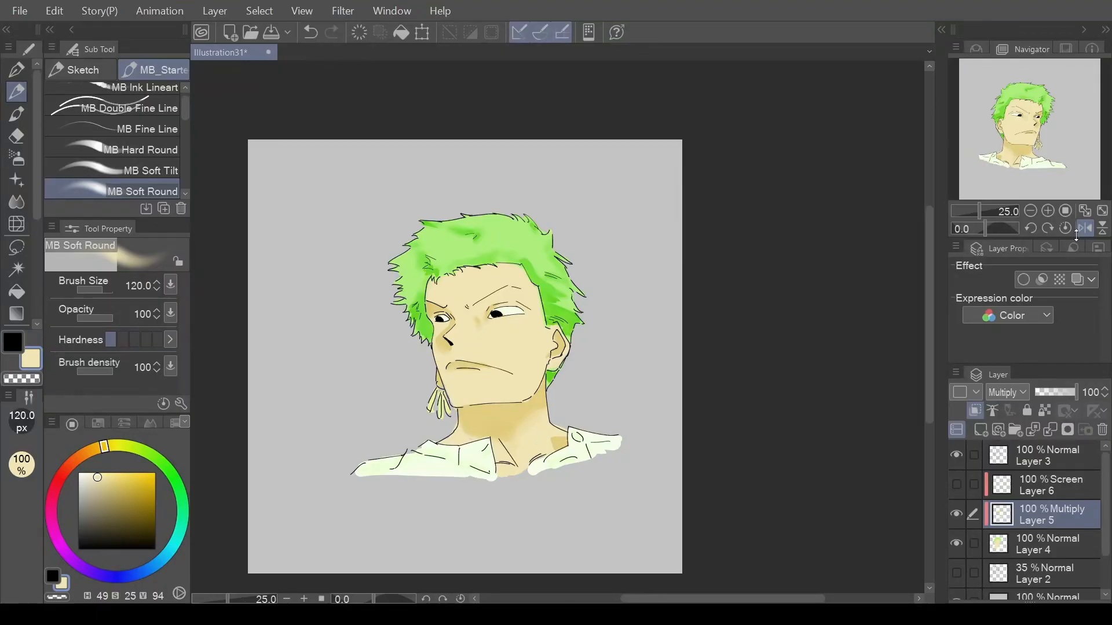
{"action": "left_click_drag", "start_coordinate": [1076, 234], "coordinate": [1076, 235]}
{"action": "left_click", "coordinate": [1084, 230]}
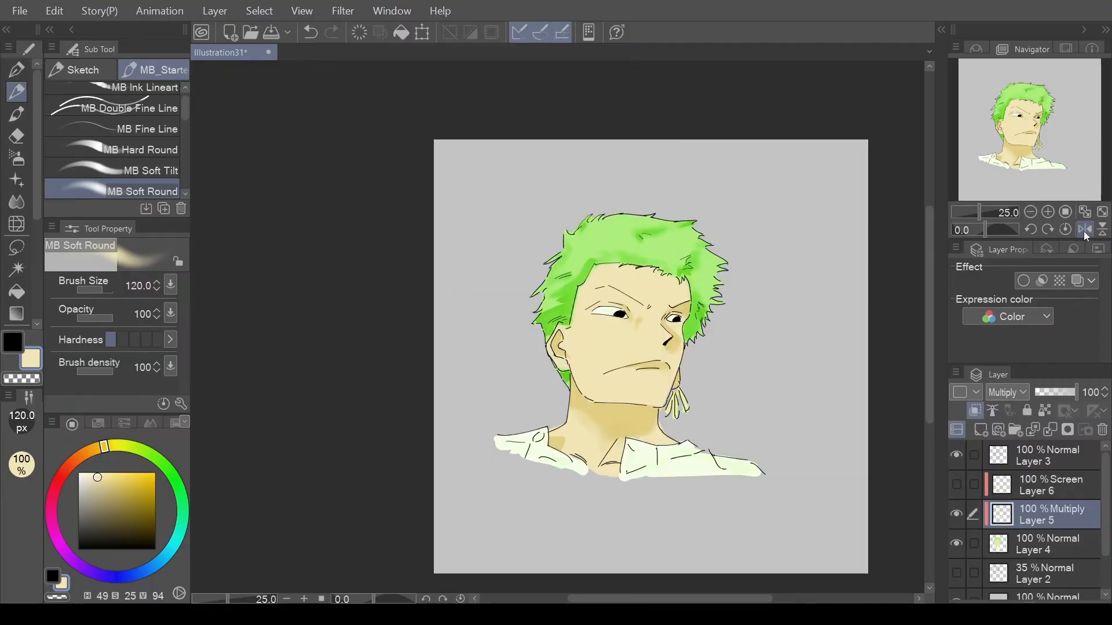
{"action": "left_click", "coordinate": [1084, 231]}
{"action": "key", "text": "ctrl+minus"}
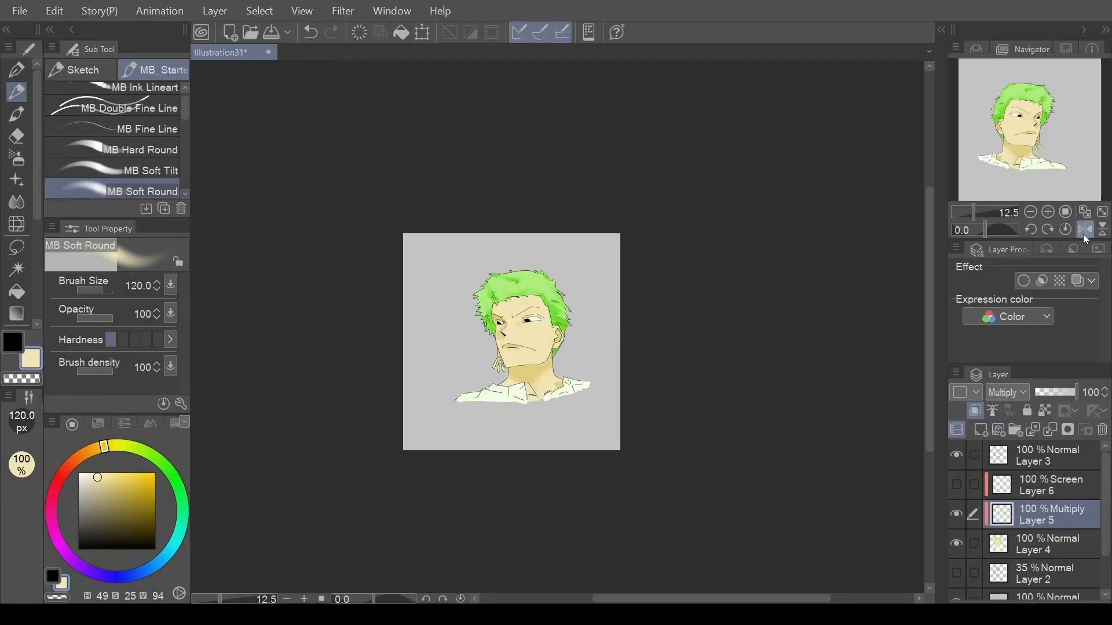
{"action": "left_click", "coordinate": [1083, 234]}
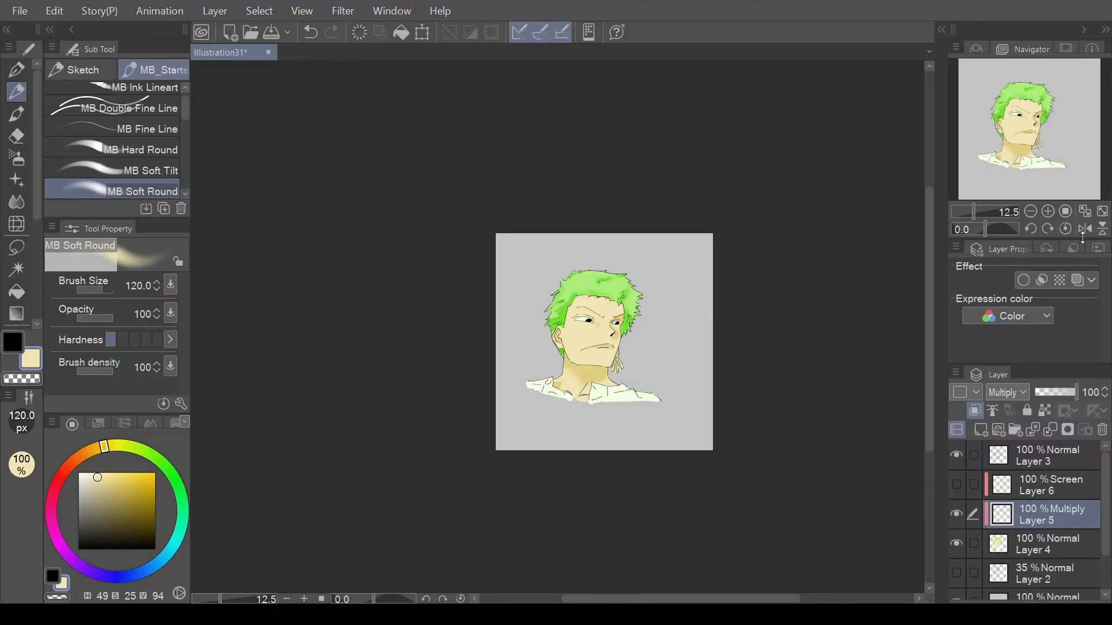
{"action": "left_click", "coordinate": [1088, 231]}
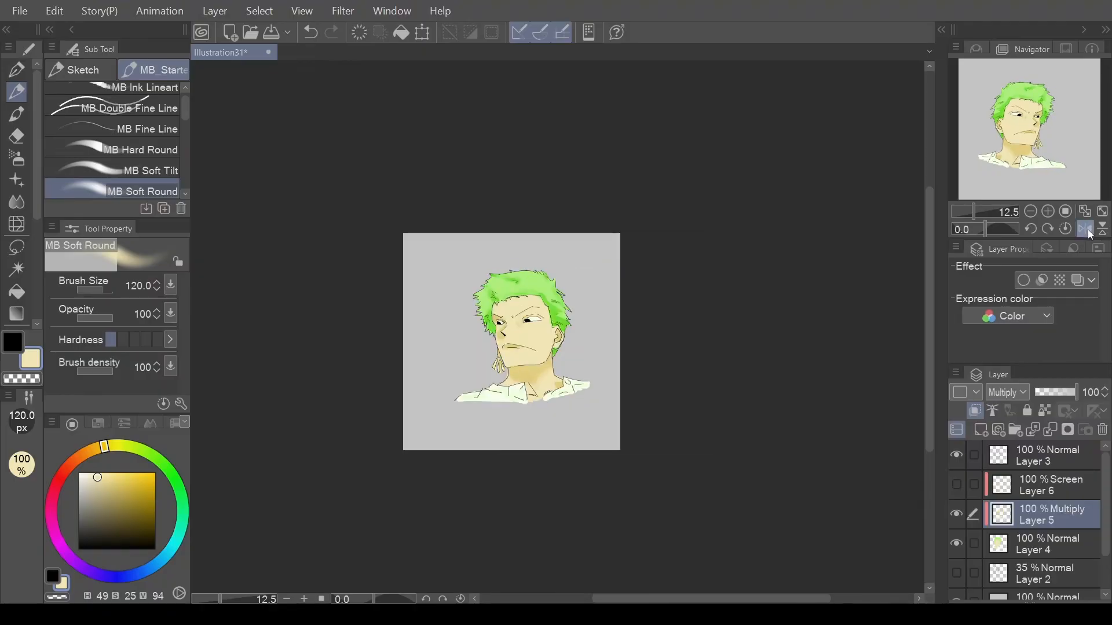
{"action": "left_click", "coordinate": [1087, 231]}
{"action": "left_click", "coordinate": [1087, 231]}
{"action": "left_click", "coordinate": [1087, 232]}
{"action": "left_click", "coordinate": [1088, 231]}
{"action": "left_click", "coordinate": [1087, 231]}
{"action": "left_click", "coordinate": [1085, 212]}
{"action": "left_click_drag", "start_coordinate": [1040, 153], "coordinate": [1063, 158]}
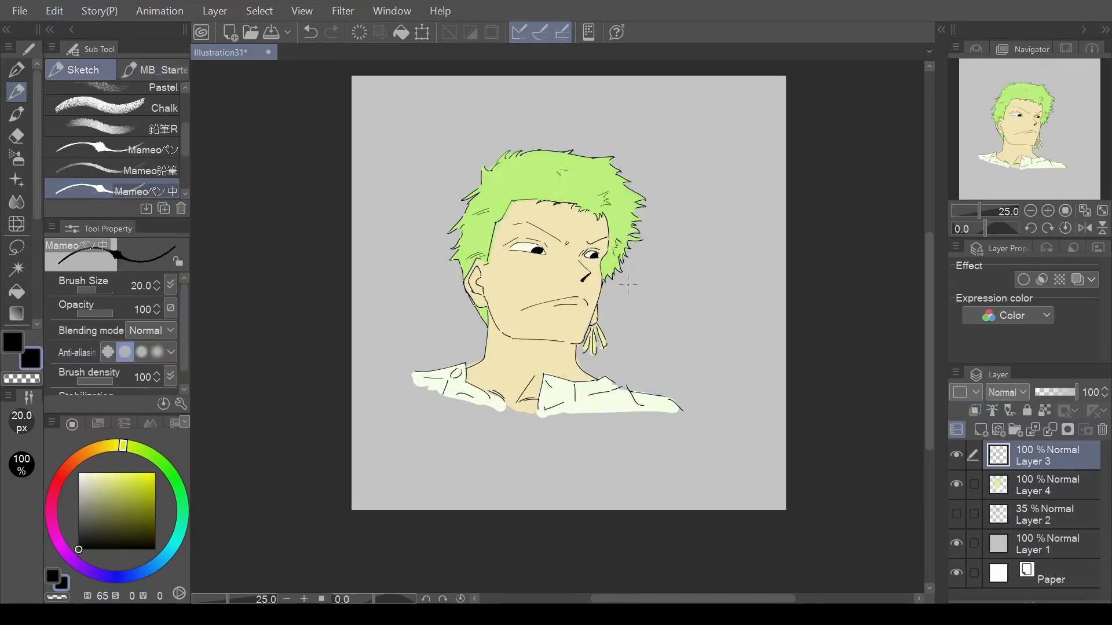
Pick the light green from the portrait's hair and add a new layer directly above Layer 4.
{"action": "scroll", "coordinate": [626, 284], "scroll_direction": "down", "scroll_amount": 2}
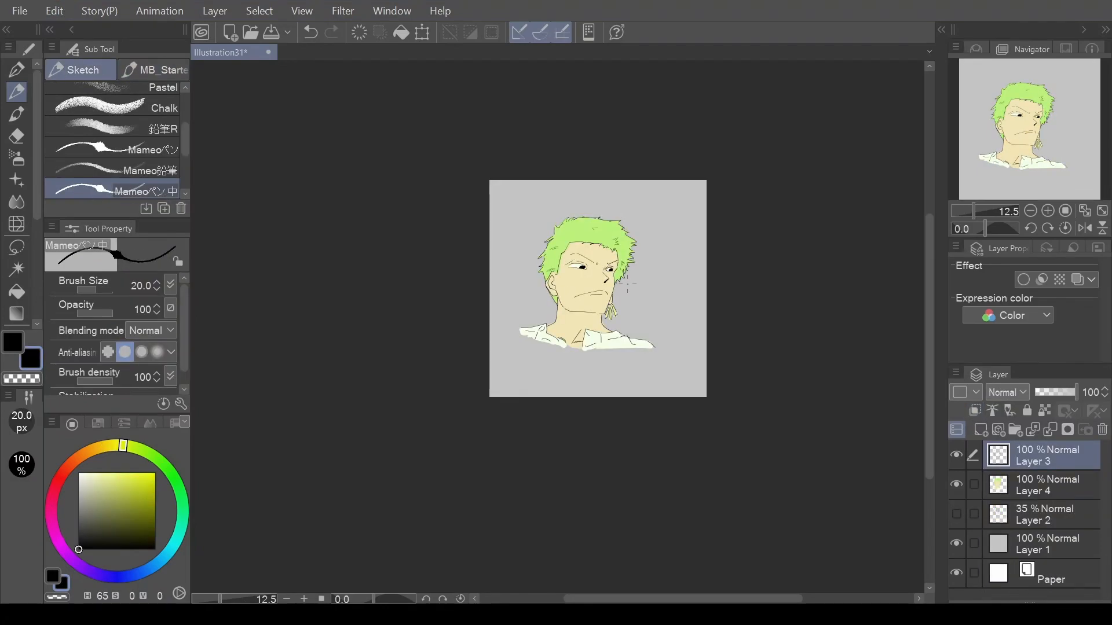
{"action": "scroll", "coordinate": [626, 284], "scroll_direction": "up", "scroll_amount": 2}
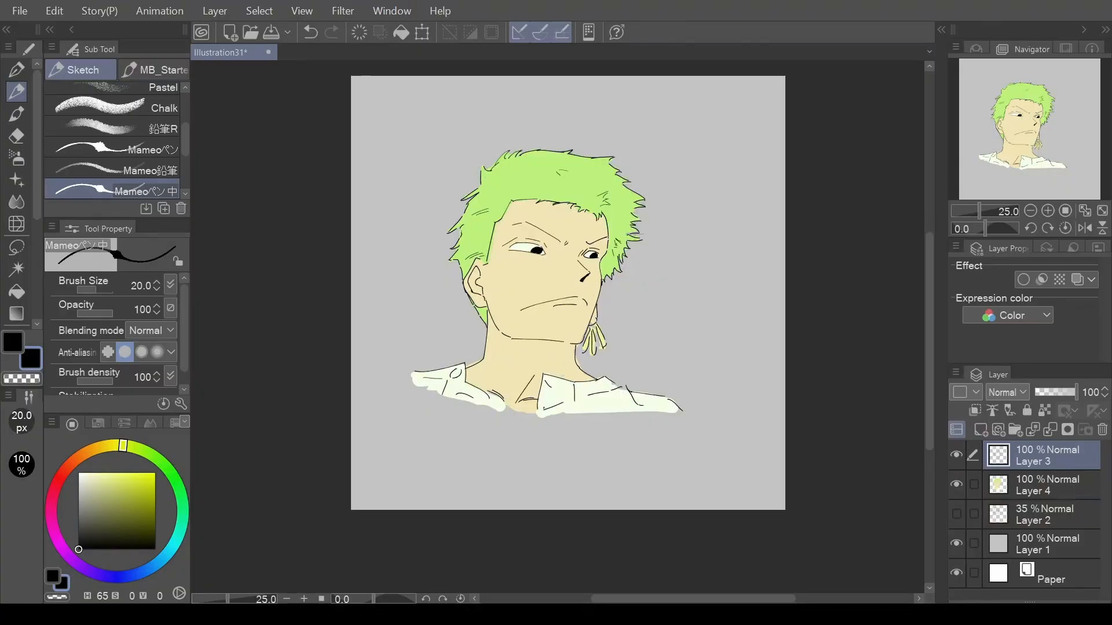
{"action": "left_click", "coordinate": [606, 265], "text": "alt"}
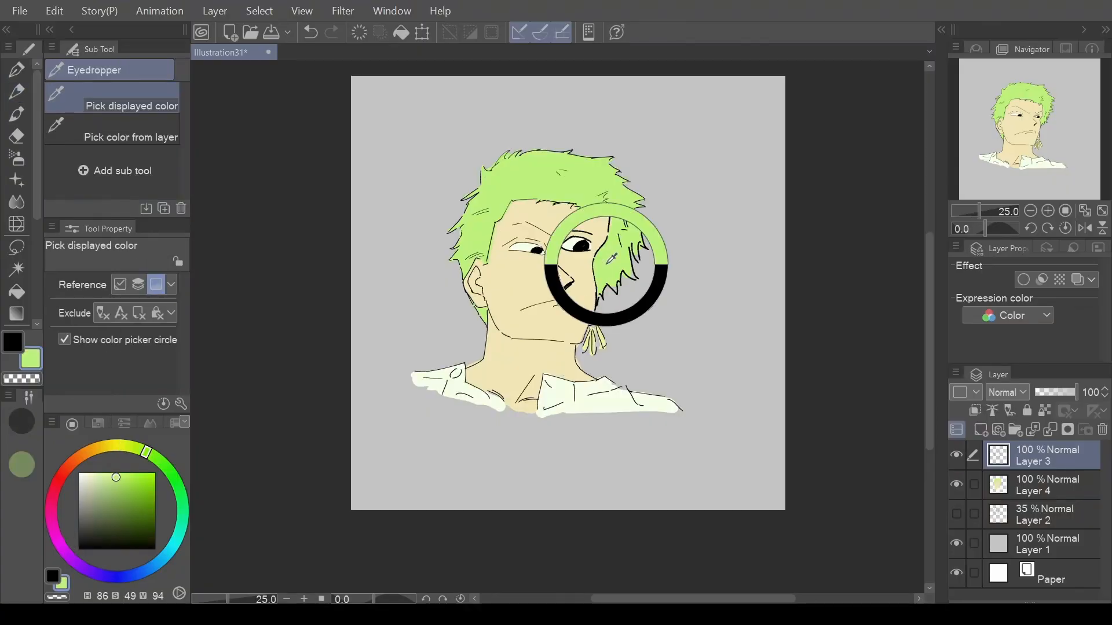
{"action": "left_click", "coordinate": [1029, 491]}
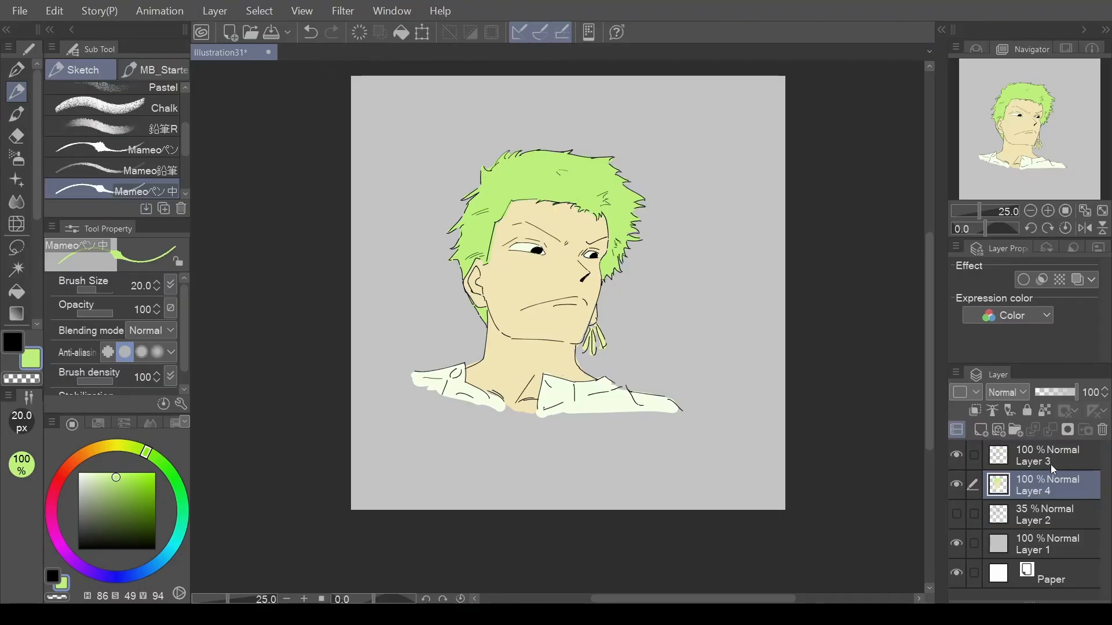
{"action": "left_click", "coordinate": [980, 429]}
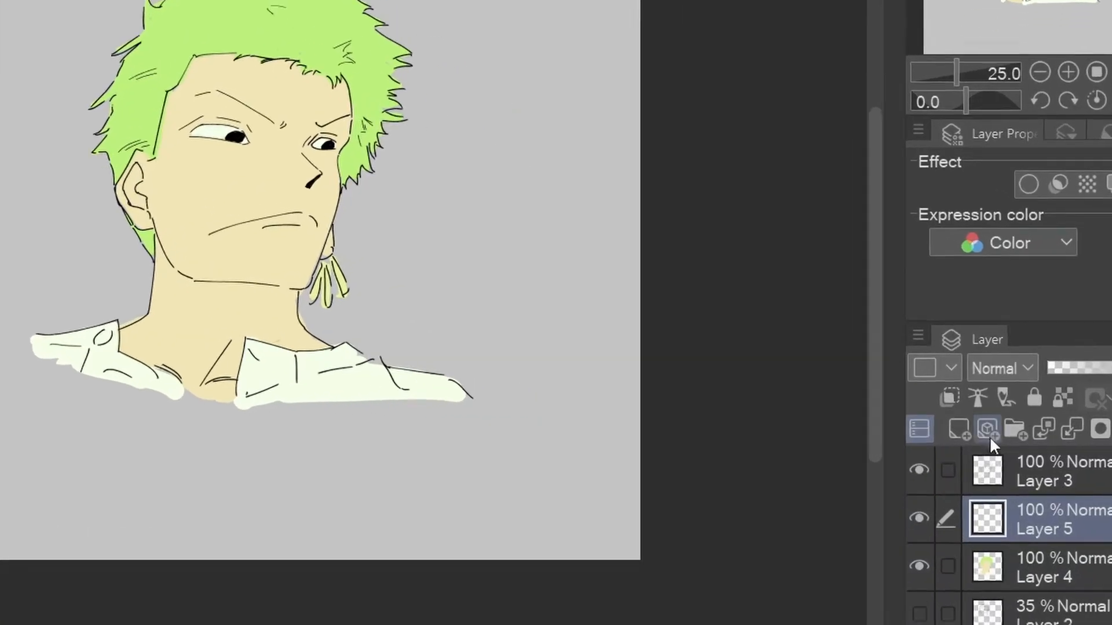
Clip the new layer to the color layer below and set its blending mode to Multiply.
{"action": "left_click", "coordinate": [949, 397]}
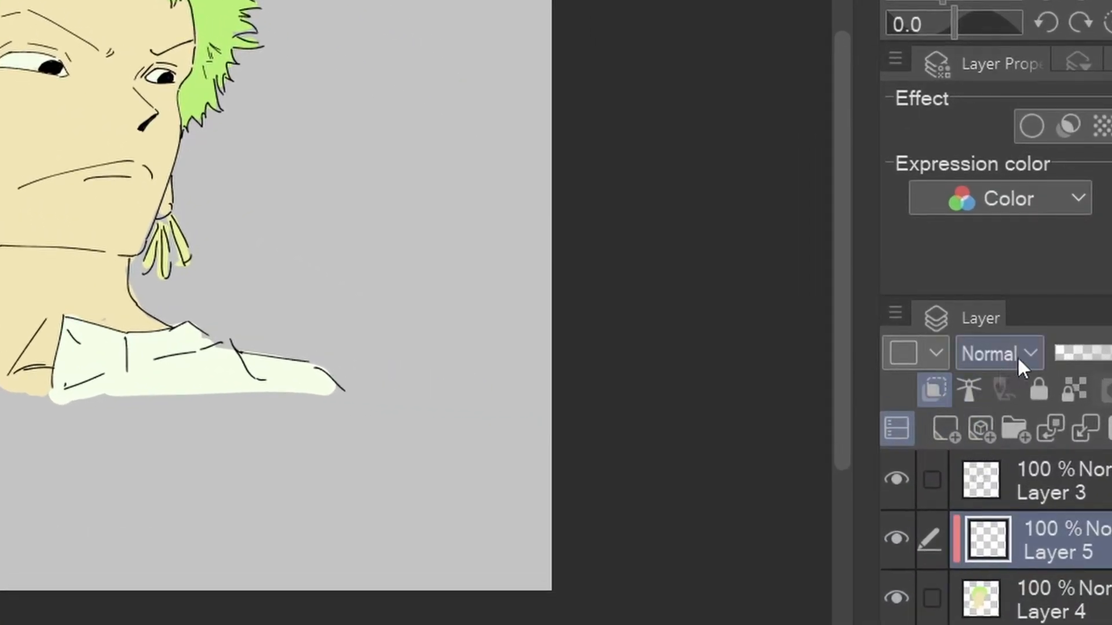
{"action": "left_click", "coordinate": [1018, 359]}
{"action": "left_click", "coordinate": [992, 71]}
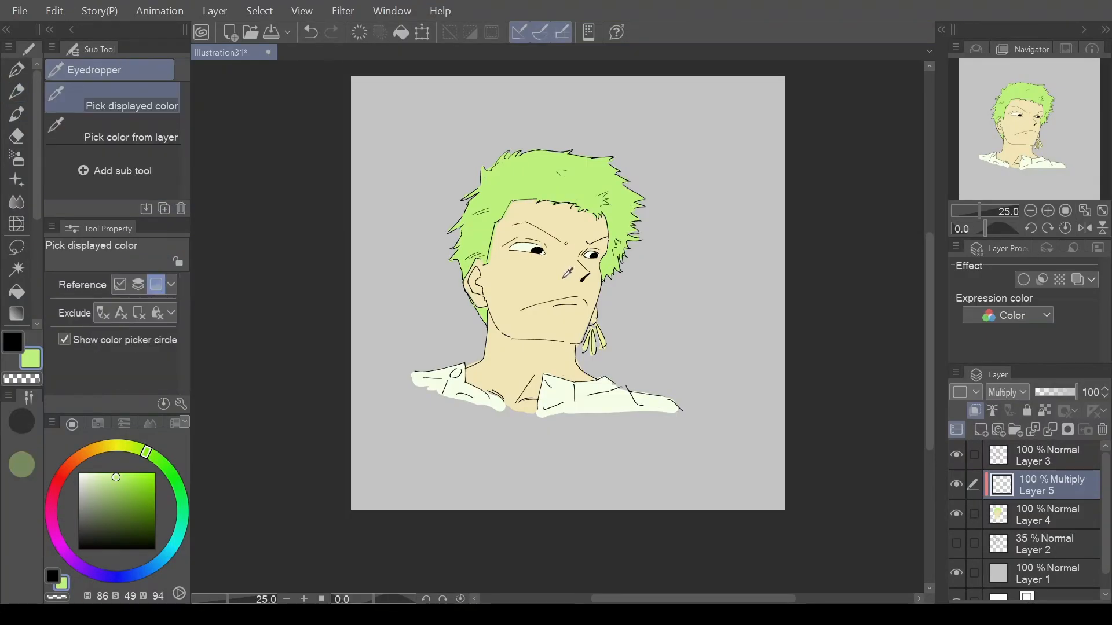
Pick the skin tone and shade beside the nose and eye on the clipped Multiply layer with the G-pen at size 50.
{"action": "left_click", "coordinate": [558, 255], "text": "alt"}
{"action": "key", "text": "p"}
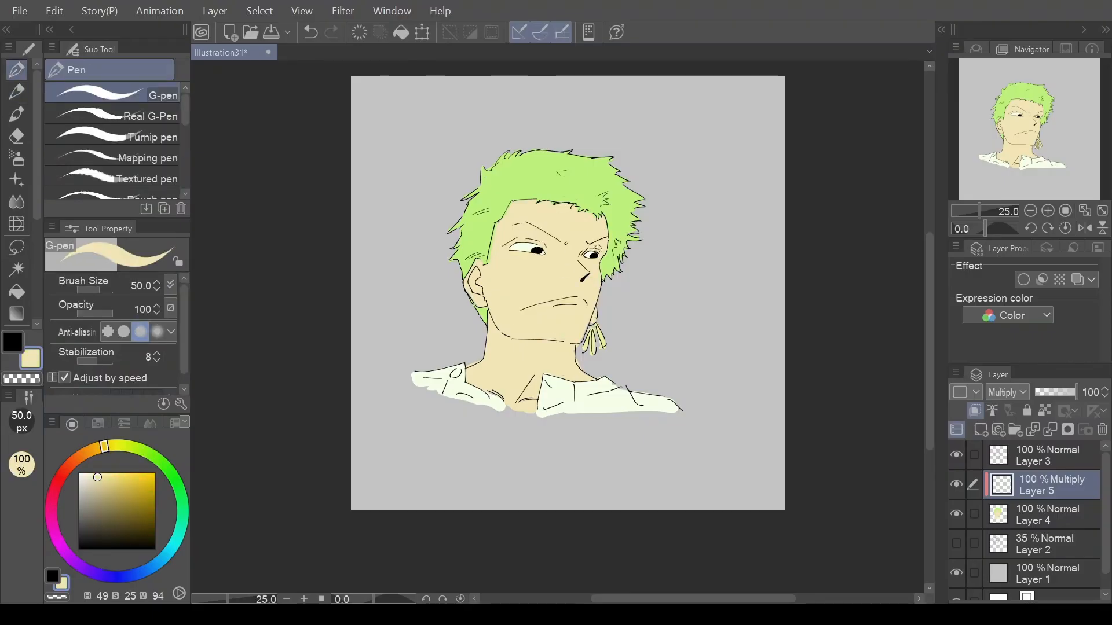
{"action": "scroll", "coordinate": [579, 290], "scroll_direction": "up", "scroll_amount": 1}
{"action": "key", "text": "ctrl+z"}
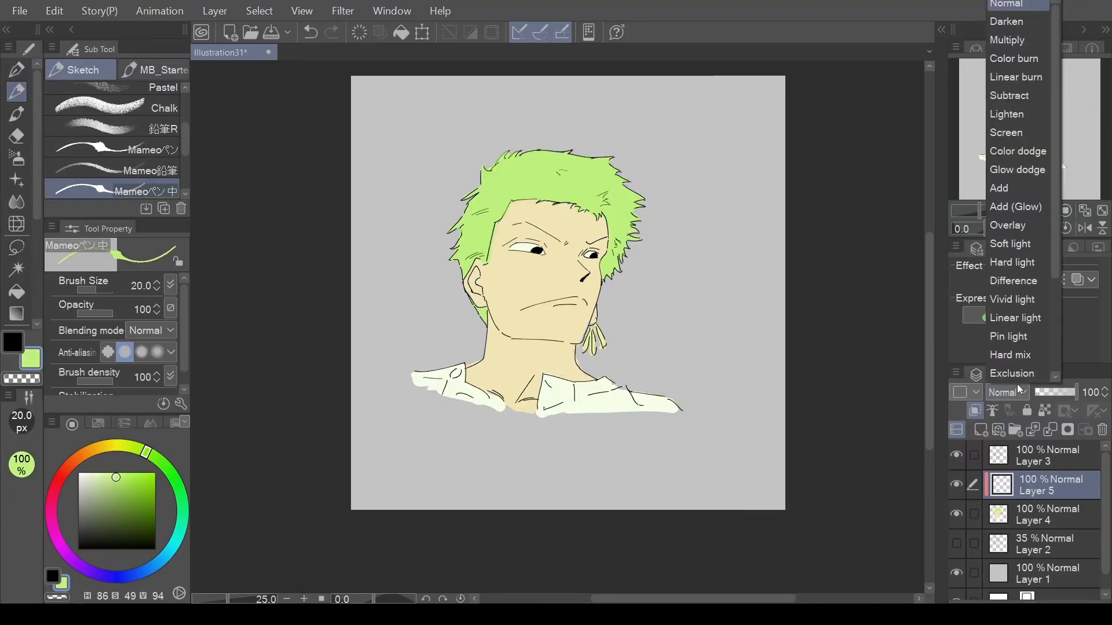
{"action": "left_click", "coordinate": [1007, 37]}
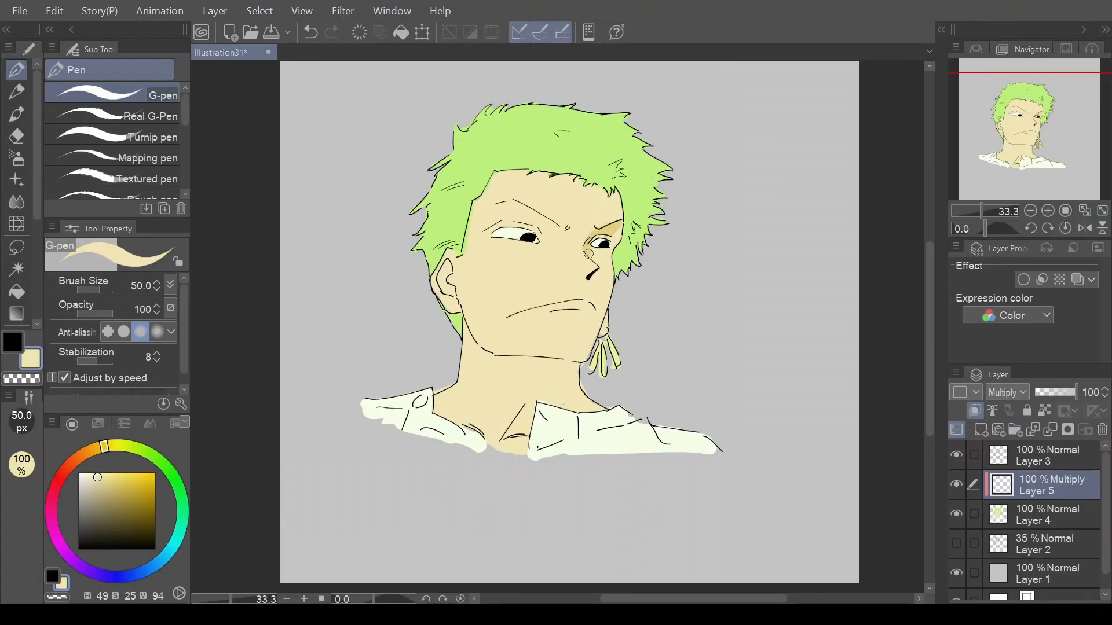
{"action": "left_click_drag", "start_coordinate": [588, 253], "coordinate": [601, 272]}
{"action": "scroll", "coordinate": [601, 287], "scroll_direction": "down", "scroll_amount": 1}
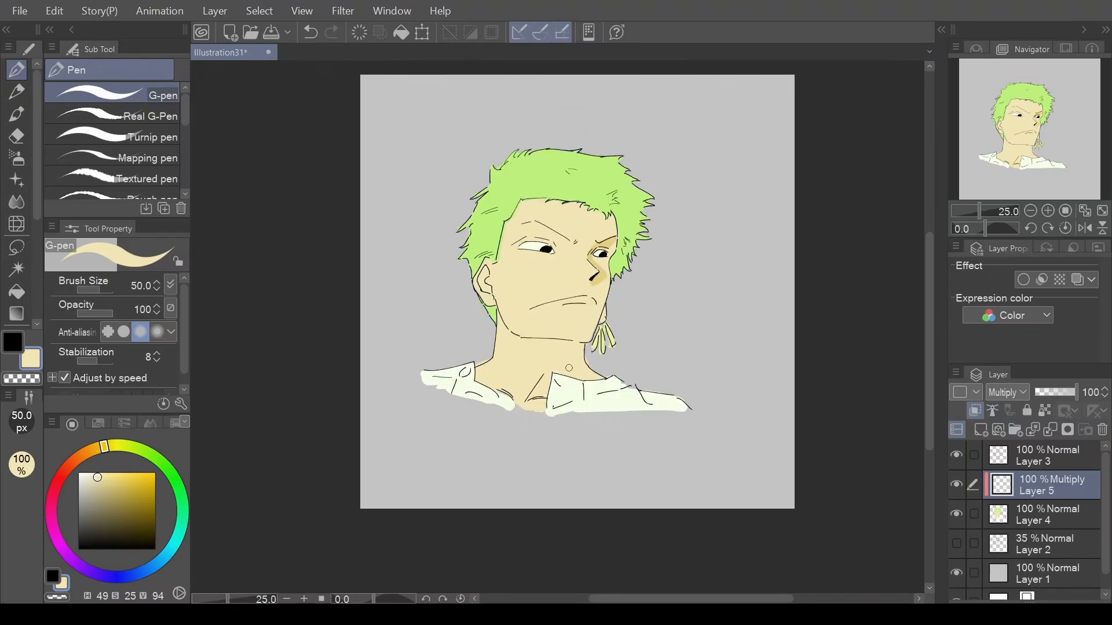
Shade around the mouth with the G-pen at size 50 and the neck under the jaw at size 70 on the Multiply layer.
{"action": "scroll", "coordinate": [569, 368], "scroll_direction": "up", "scroll_amount": 1}
{"action": "left_click_drag", "start_coordinate": [551, 285], "coordinate": [583, 281]}
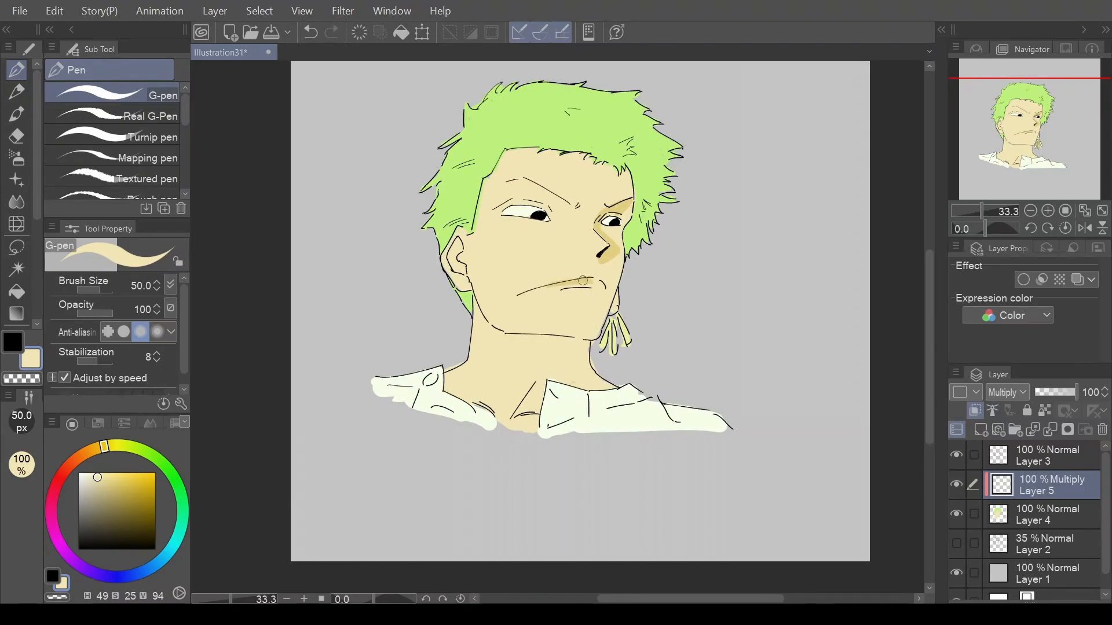
{"action": "scroll", "coordinate": [544, 353], "scroll_direction": "down", "scroll_amount": 3}
{"action": "scroll", "coordinate": [525, 372], "scroll_direction": "up", "scroll_amount": 2}
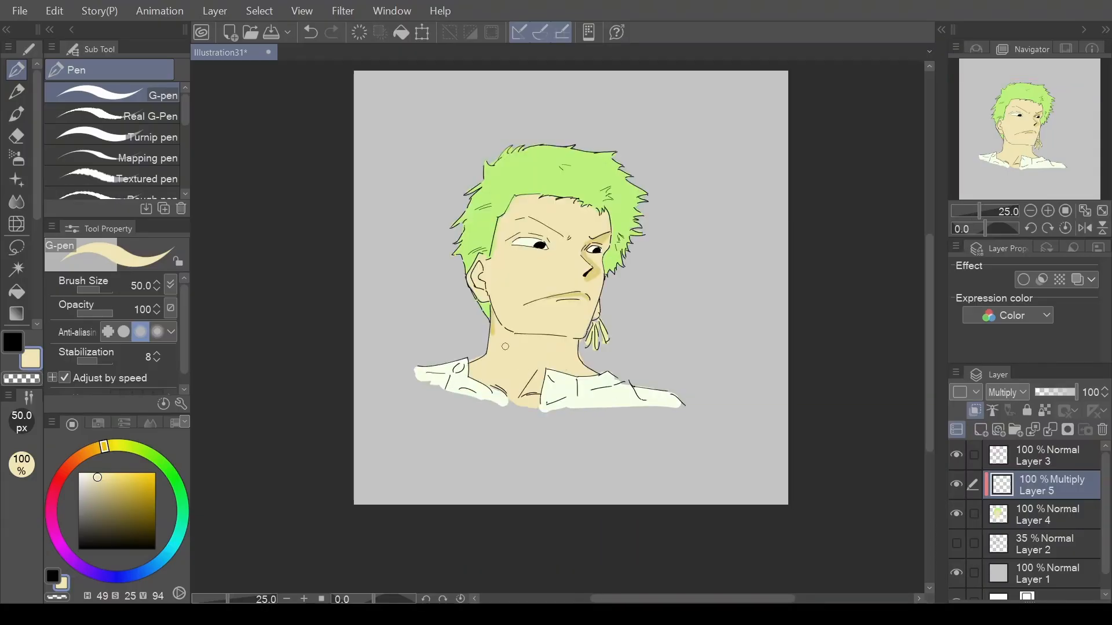
{"action": "key", "text": "bracketright"}
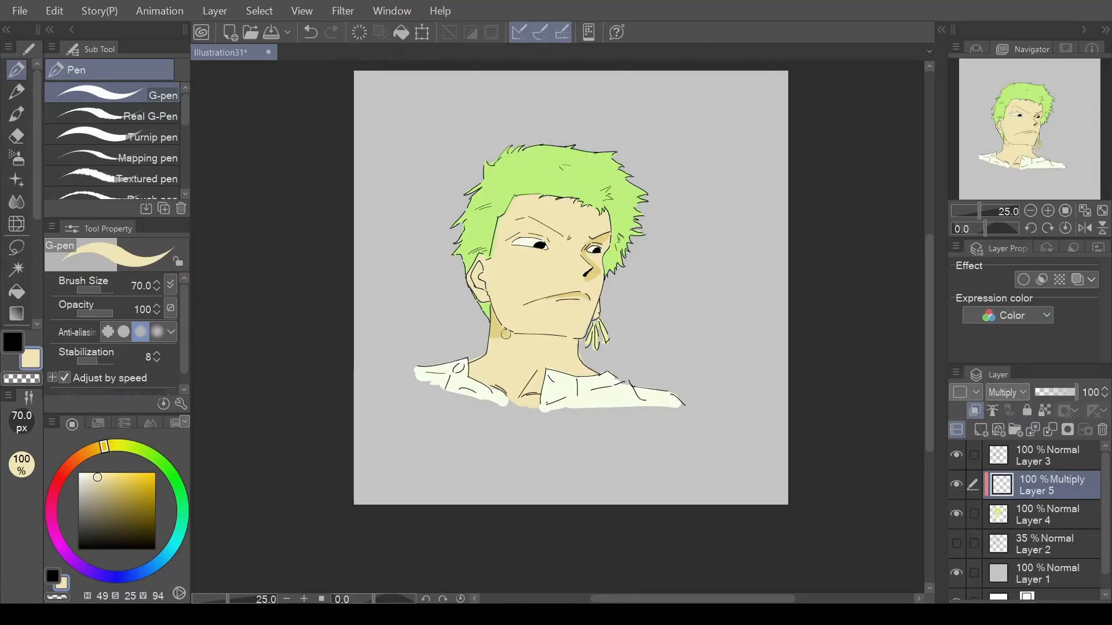
{"action": "left_click_drag", "start_coordinate": [494, 334], "coordinate": [573, 346]}
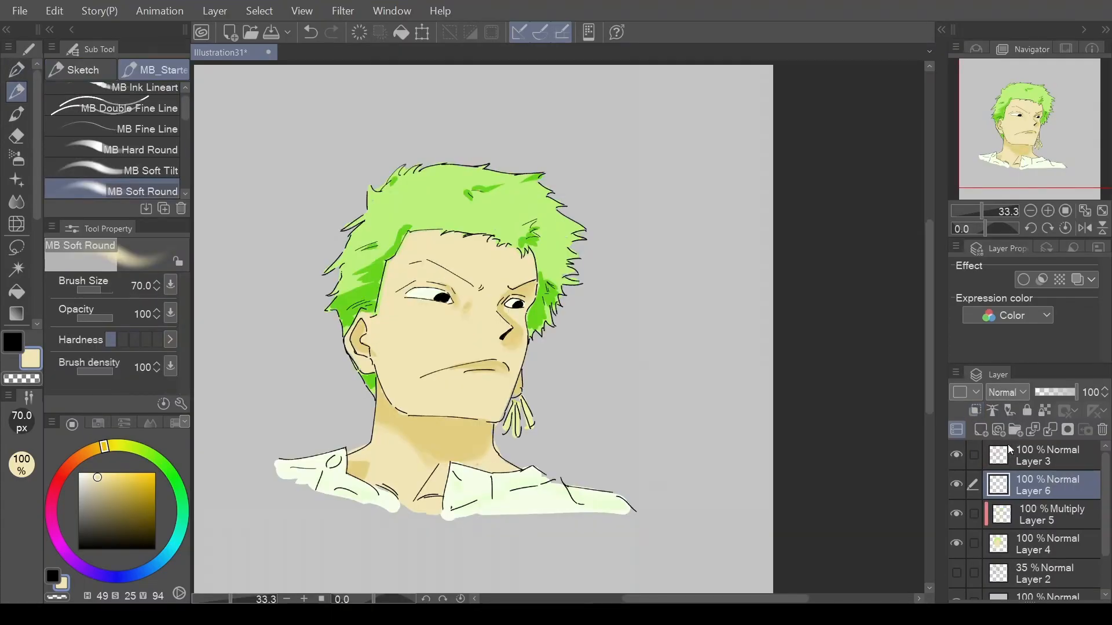
Clip Layer 6 to the layers below and set its blending mode to Screen.
{"action": "left_click", "coordinate": [975, 410]}
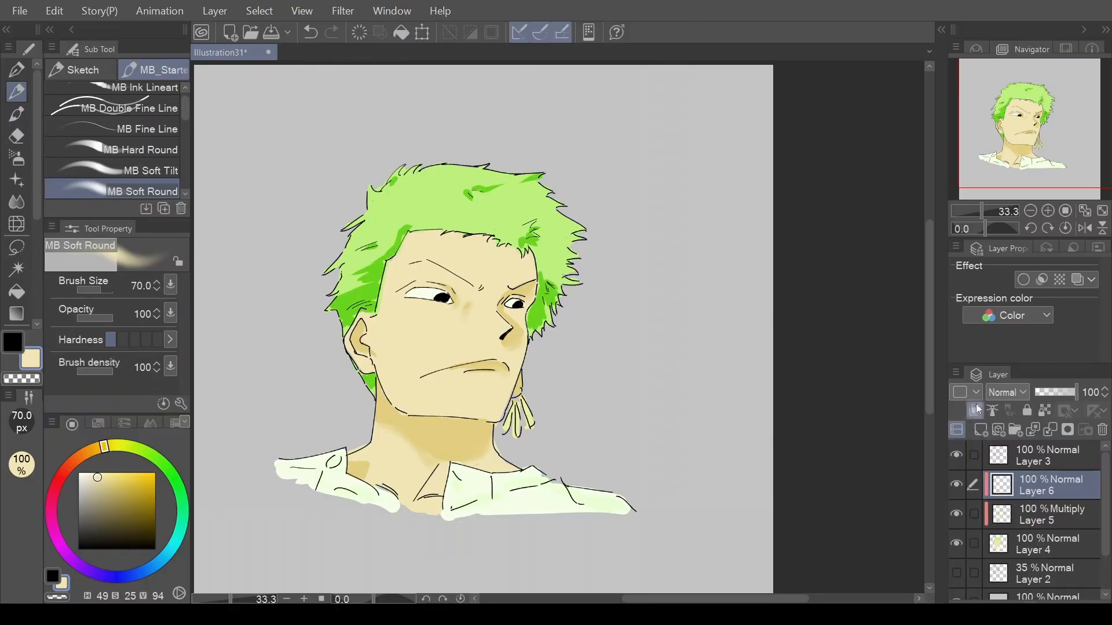
{"action": "left_click", "coordinate": [1007, 392]}
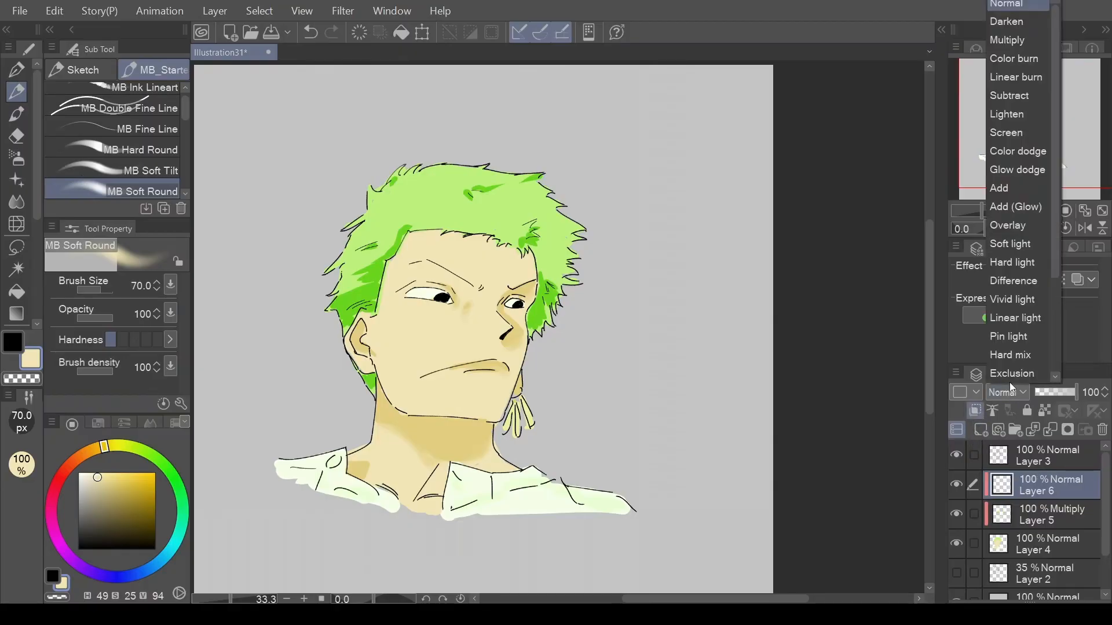
{"action": "left_click", "coordinate": [1017, 133]}
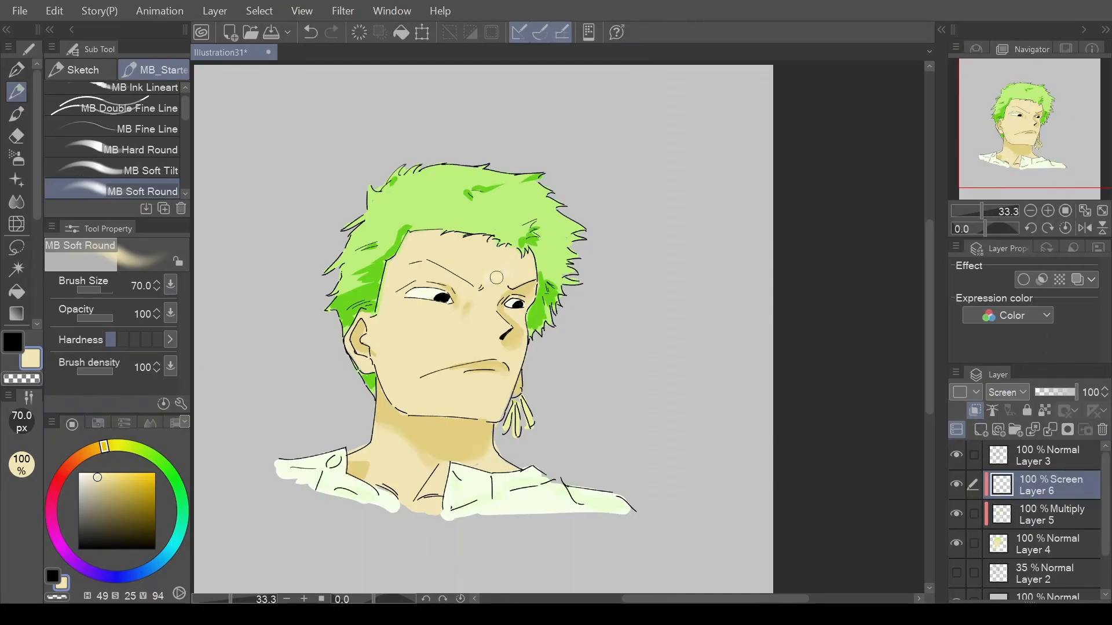
Paint soft highlights on the forehead and cheek of the Screen layer with the MB Soft Round brush at size 170.
{"action": "key", "text": "ctrl+z"}
{"action": "key", "text": "bracketright"}
{"action": "key", "text": "bracketright"}
{"action": "key", "text": "bracketright"}
{"action": "key", "text": "bracketright"}
{"action": "key", "text": "bracketright"}
{"action": "mouse_move", "coordinate": [419, 249]}
{"action": "left_mouse_down"}
{"action": "mouse_move", "coordinate": [408, 281]}
{"action": "mouse_move", "coordinate": [419, 270]}
{"action": "left_mouse_up"}
{"action": "scroll", "coordinate": [382, 323], "scroll_direction": "down", "scroll_amount": 1}
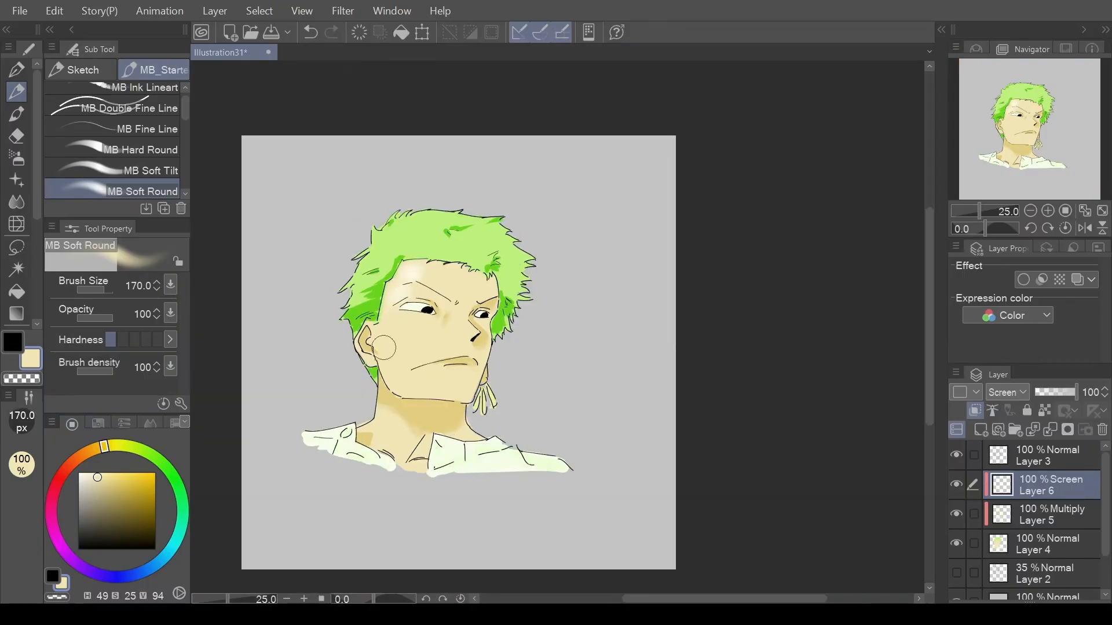
{"action": "left_click_drag", "start_coordinate": [398, 333], "coordinate": [396, 334]}
{"action": "scroll", "coordinate": [407, 368], "scroll_direction": "down", "scroll_amount": 2}
{"action": "scroll", "coordinate": [407, 368], "scroll_direction": "up", "scroll_amount": 3}
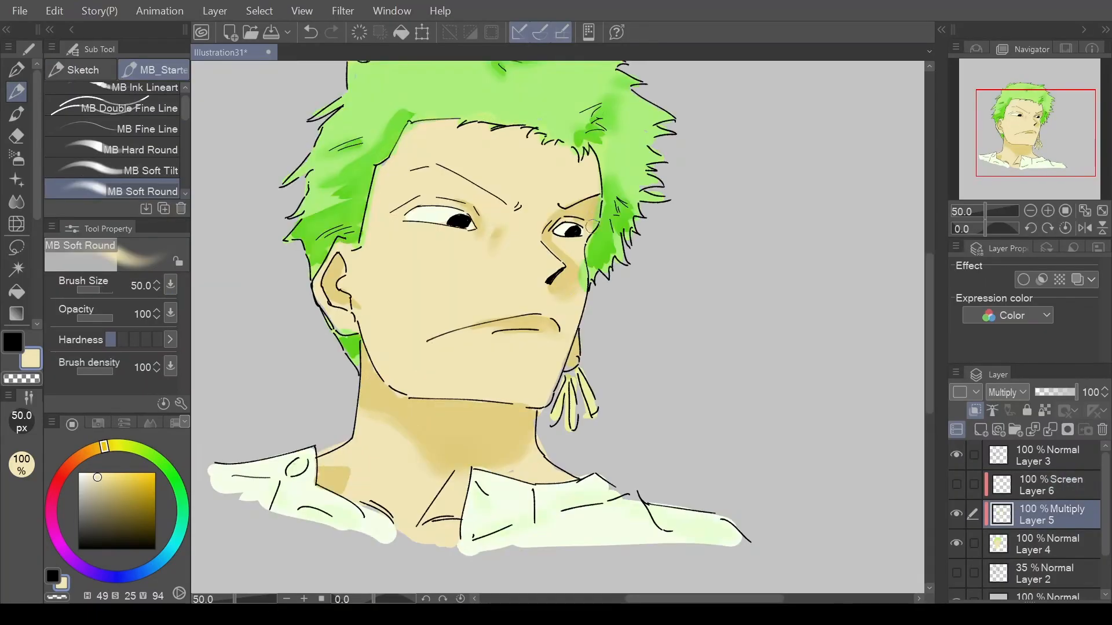
Pick the skin tone and touch up the face edge beside the hair on Layer 4 with the soft brush at size 40.
{"action": "left_click", "coordinate": [1036, 540]}
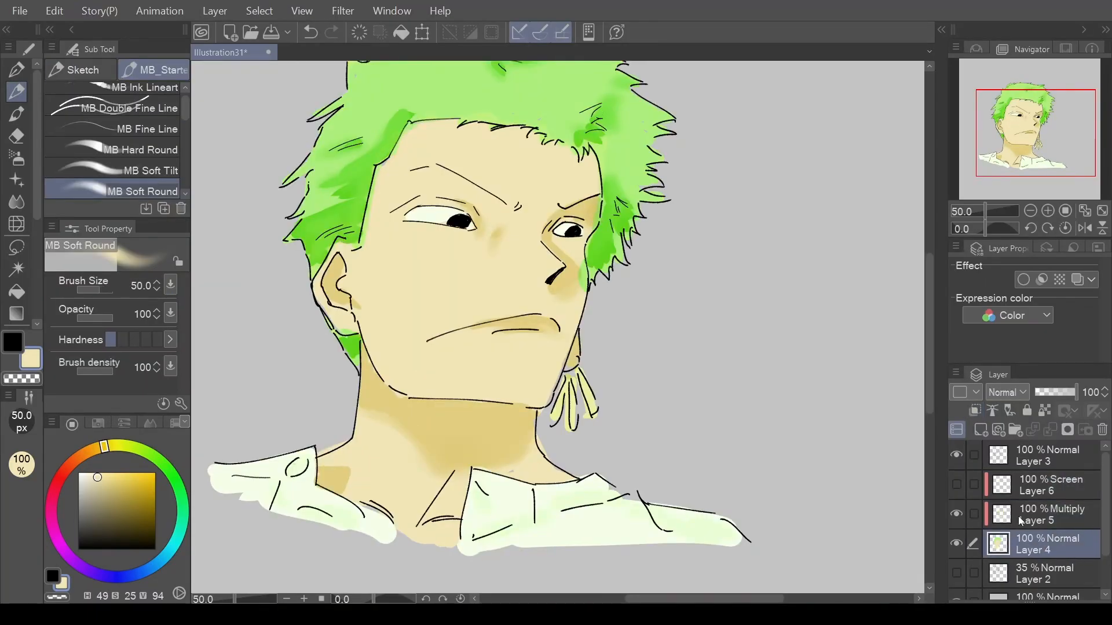
{"action": "left_click", "coordinate": [582, 184], "text": "alt"}
{"action": "key", "text": "bracketleft"}
{"action": "left_click_drag", "start_coordinate": [583, 254], "coordinate": [574, 294]}
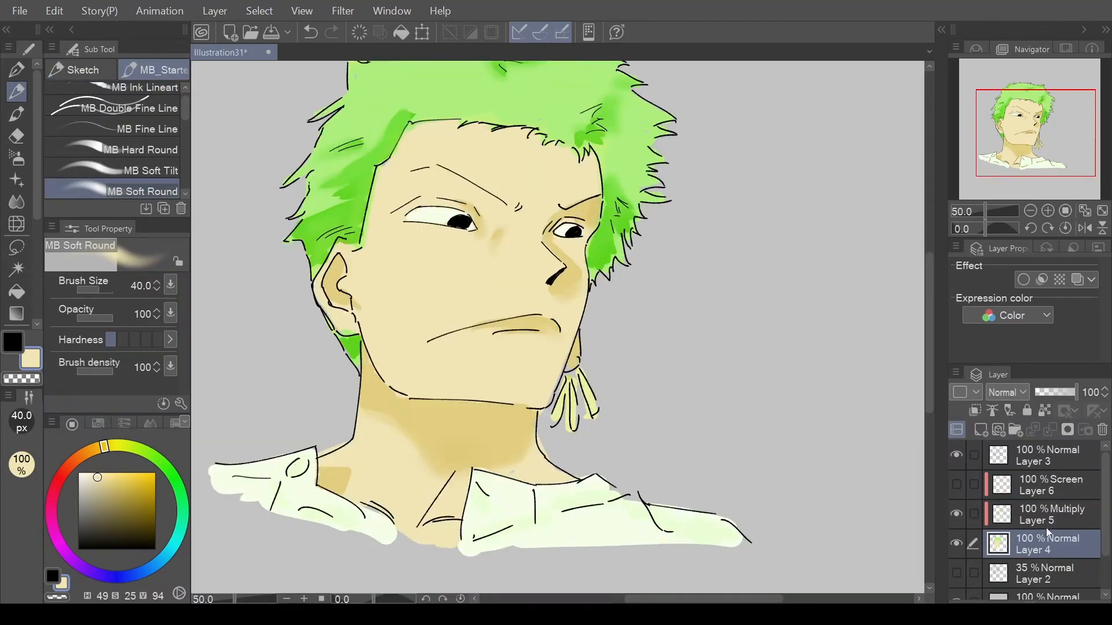
Pick the hair's light green and shade the hair beside the eye on the Multiply layer, Layer 5.
{"action": "left_click", "coordinate": [1040, 520]}
{"action": "left_click", "coordinate": [624, 179], "text": "alt"}
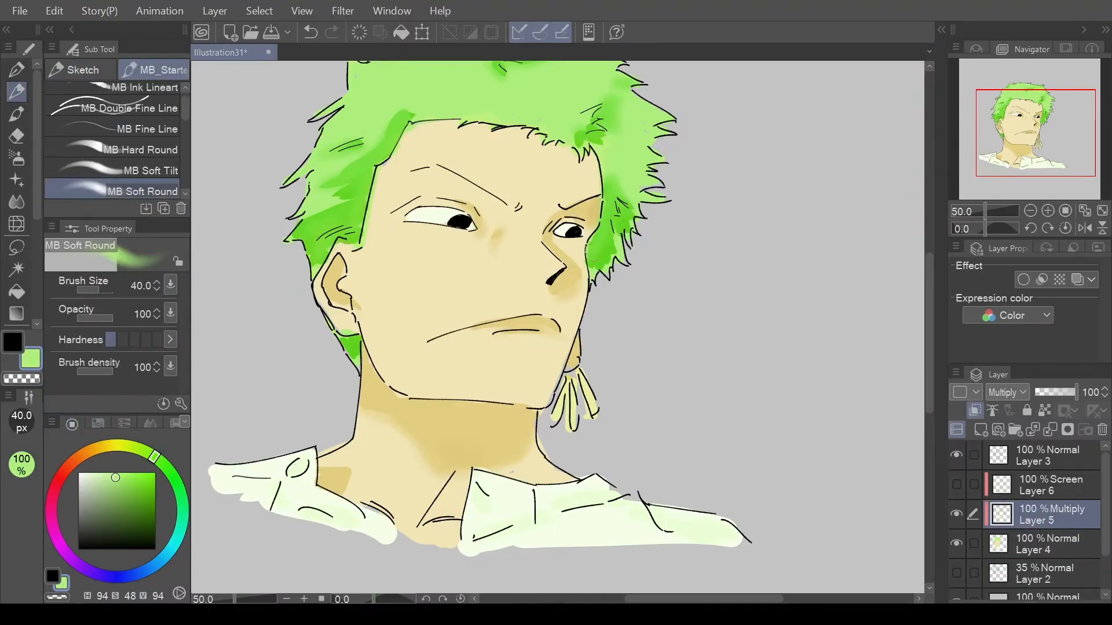
{"action": "left_click_drag", "start_coordinate": [608, 256], "coordinate": [619, 242]}
{"action": "scroll", "coordinate": [605, 258], "scroll_direction": "down", "scroll_amount": 3}
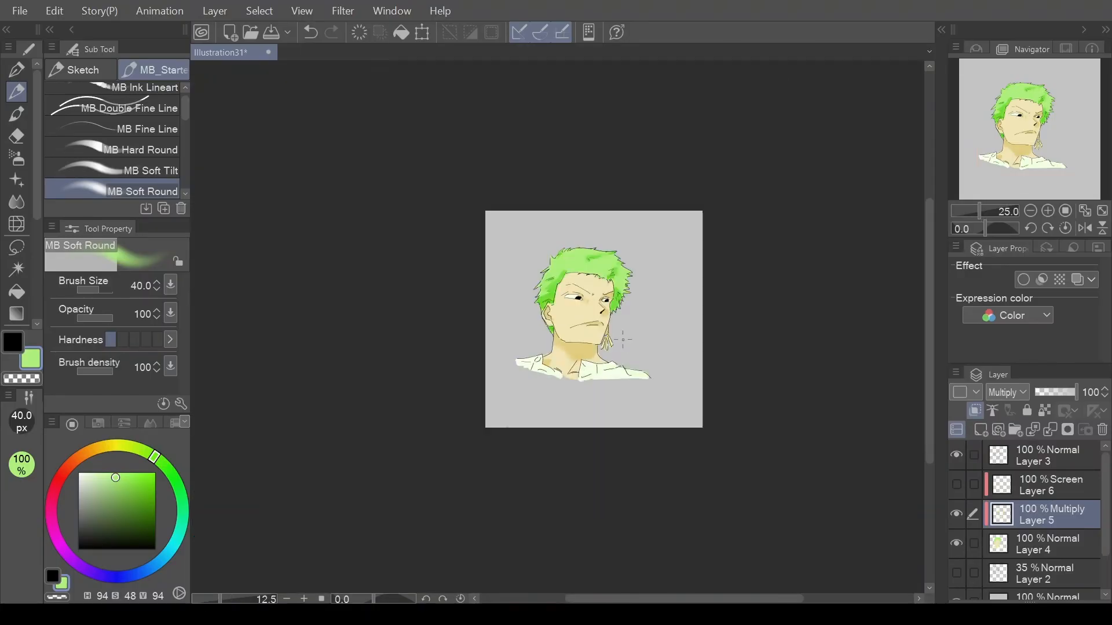
{"action": "scroll", "coordinate": [623, 338], "scroll_direction": "up", "scroll_amount": 1}
{"action": "left_click_drag", "start_coordinate": [1029, 132], "coordinate": [1052, 119]}
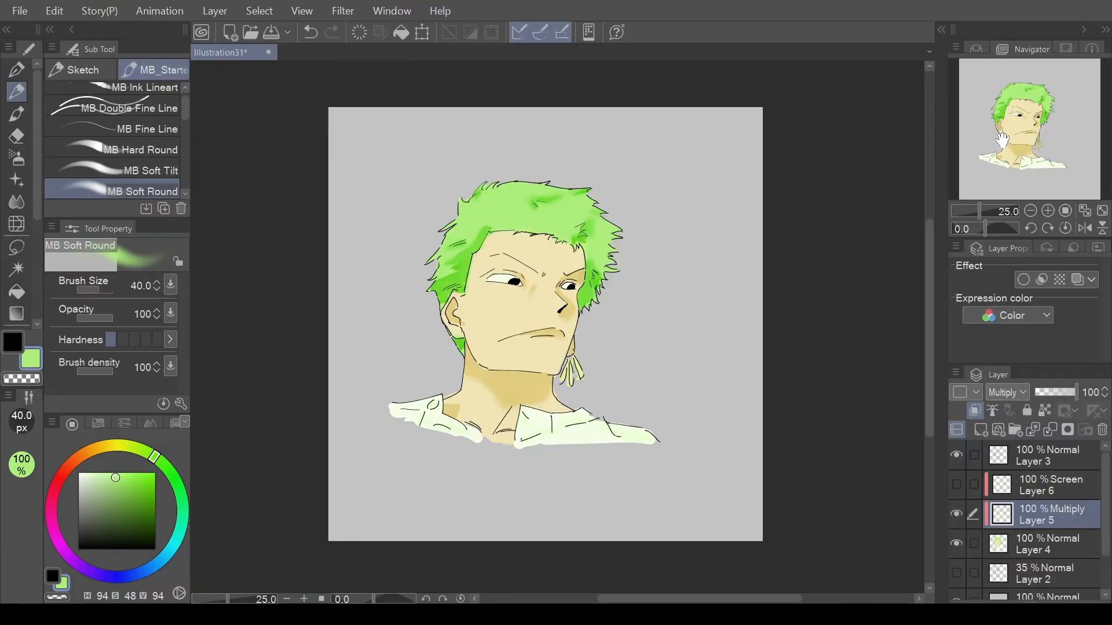
Set the MB Soft Round brush to size 70, check the shading from a distance, and pick the skin tone from the neck.
{"action": "key", "text": "bracketright"}
{"action": "key", "text": "bracketright"}
{"action": "key", "text": "bracketright"}
{"action": "key", "text": "ctrl+minus"}
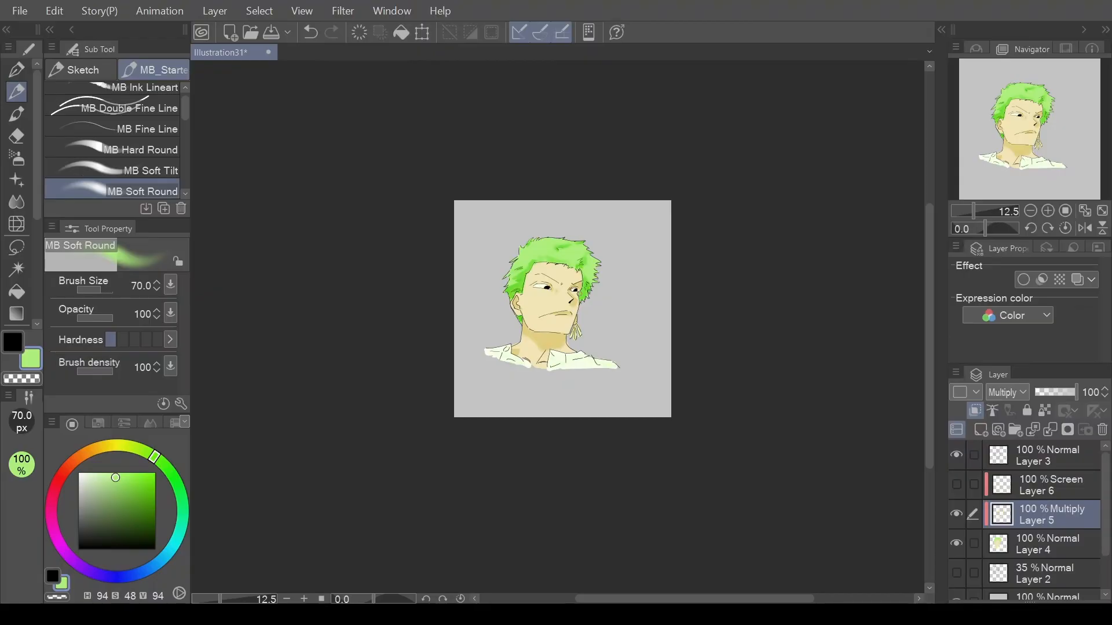
{"action": "scroll", "coordinate": [579, 295], "scroll_direction": "up", "scroll_amount": 2}
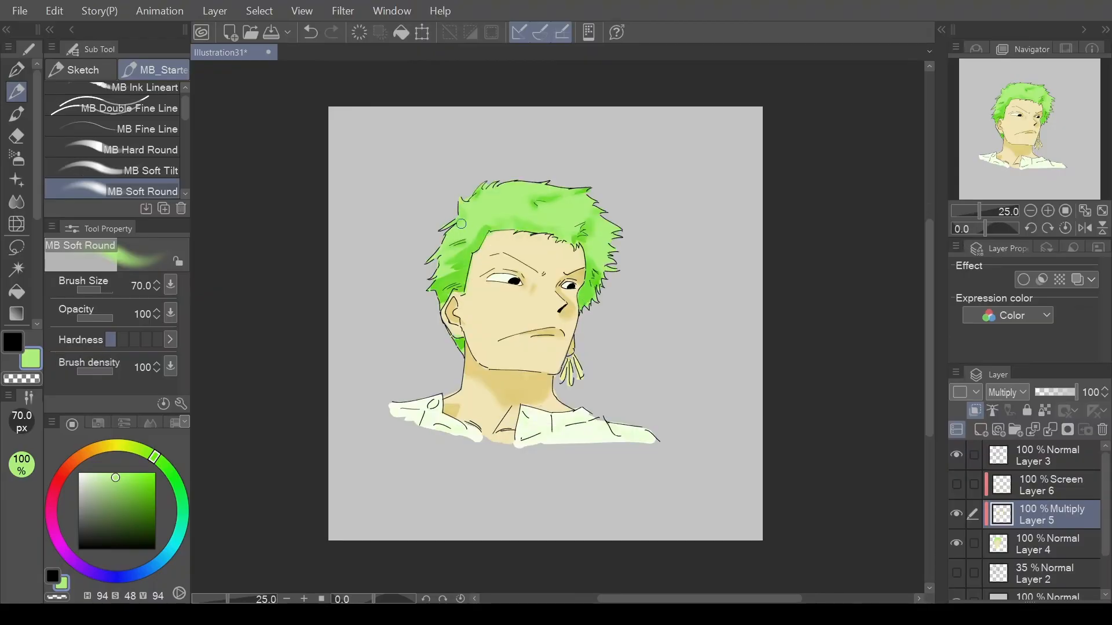
{"action": "scroll", "coordinate": [410, 278], "scroll_direction": "down", "scroll_amount": 2}
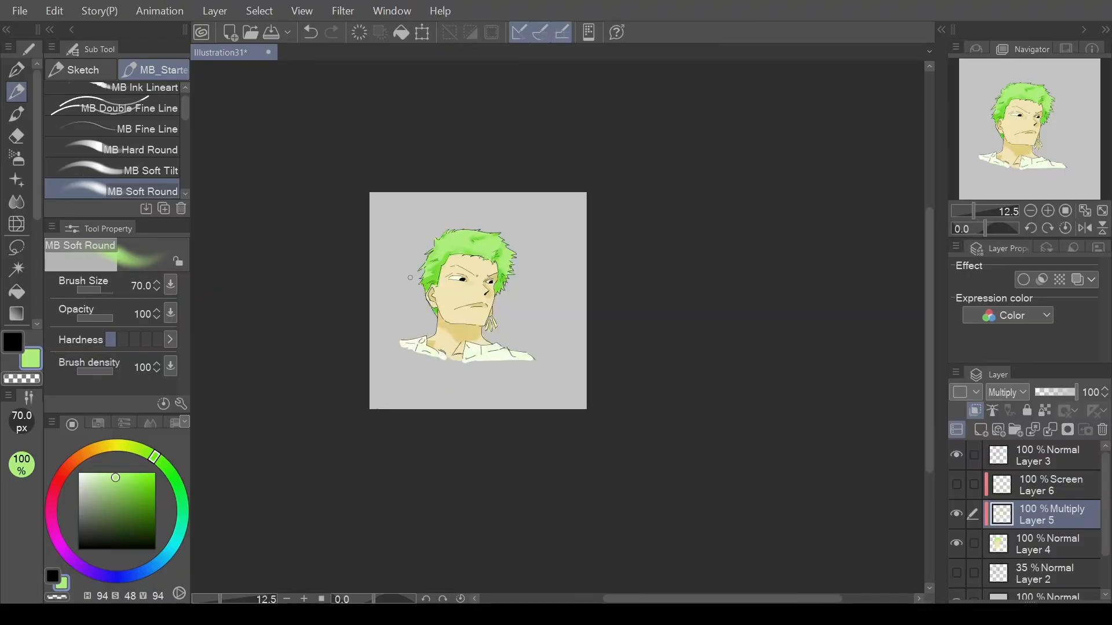
{"action": "scroll", "coordinate": [410, 278], "scroll_direction": "up", "scroll_amount": 2}
{"action": "left_click", "coordinate": [484, 393], "text": "alt"}
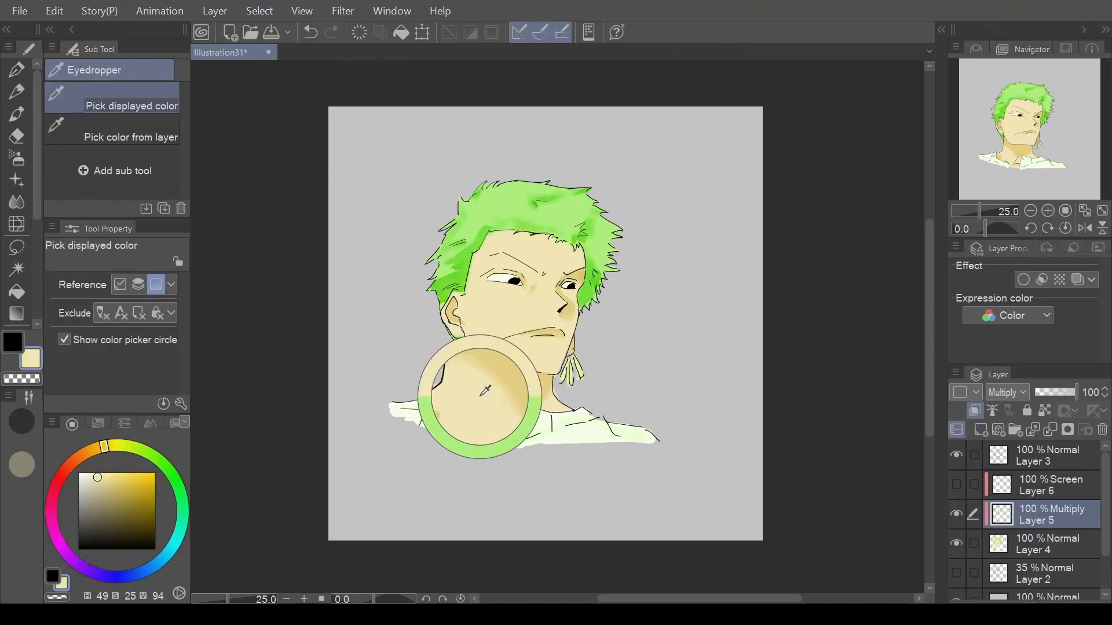